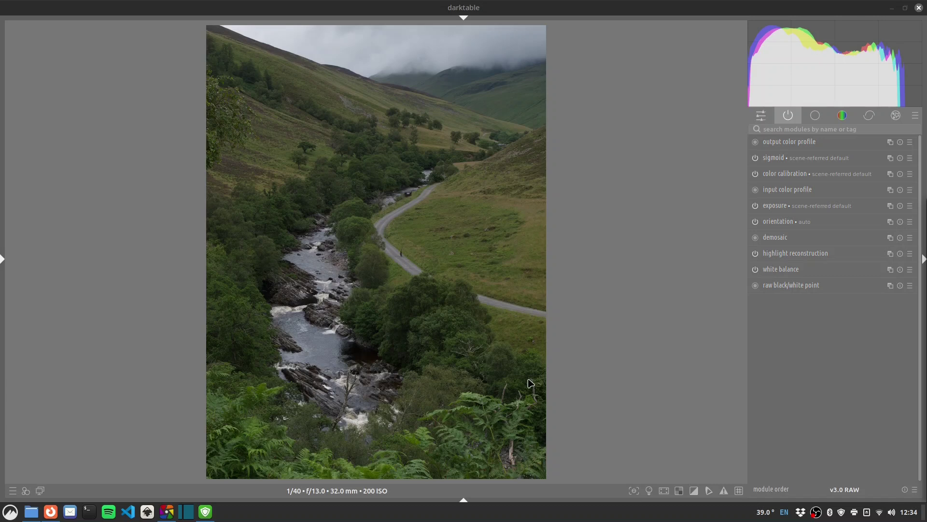
Step: Filter the module search with 'len', then replace it with 'crop' to show the crop module
left_click(770, 129)
type("lens")
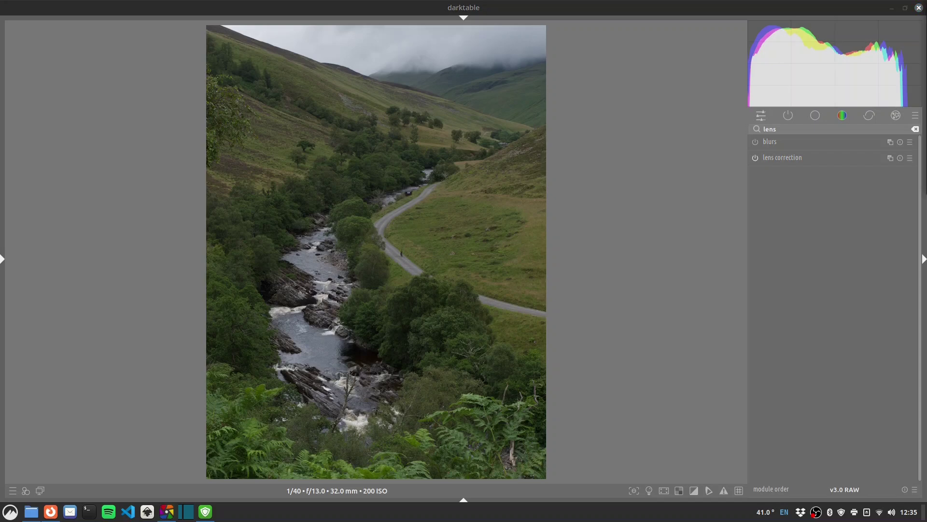
double_click(778, 129)
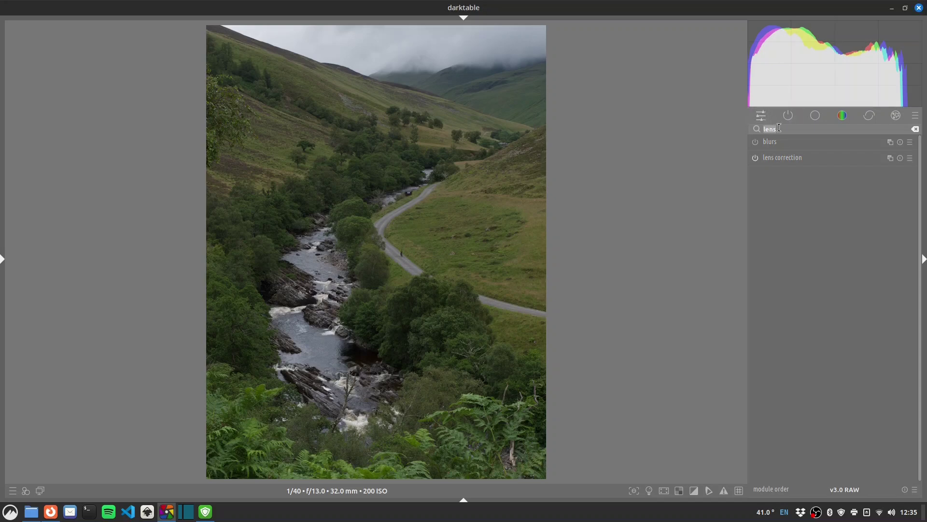
type("crop")
Step: Lower the crop's top edge below the sky, pull the right edge inward, and commit the crop
left_click(770, 142)
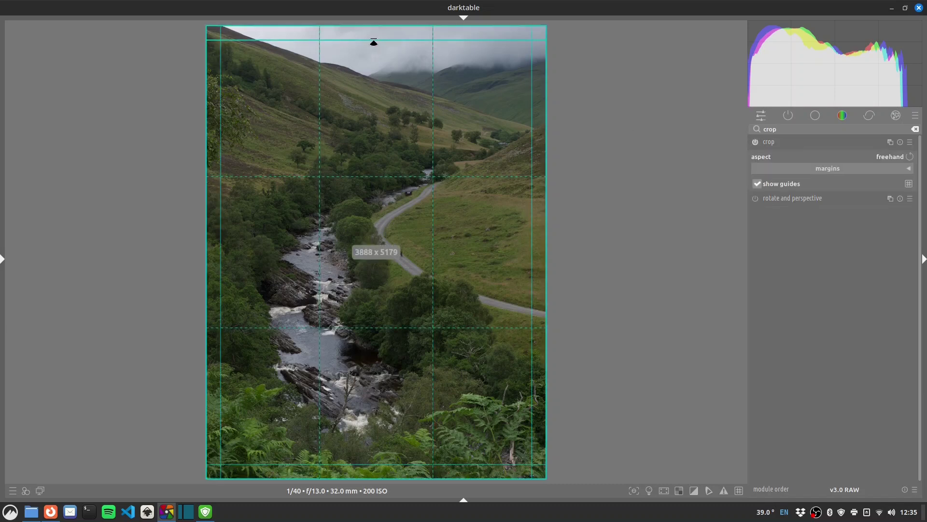
left_click_drag(374, 48, 373, 94)
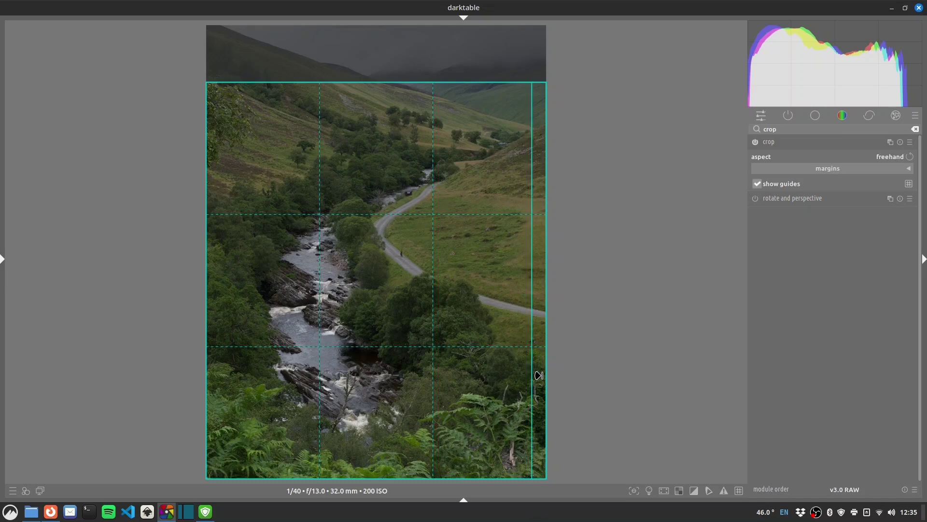
left_click_drag(540, 375, 501, 377)
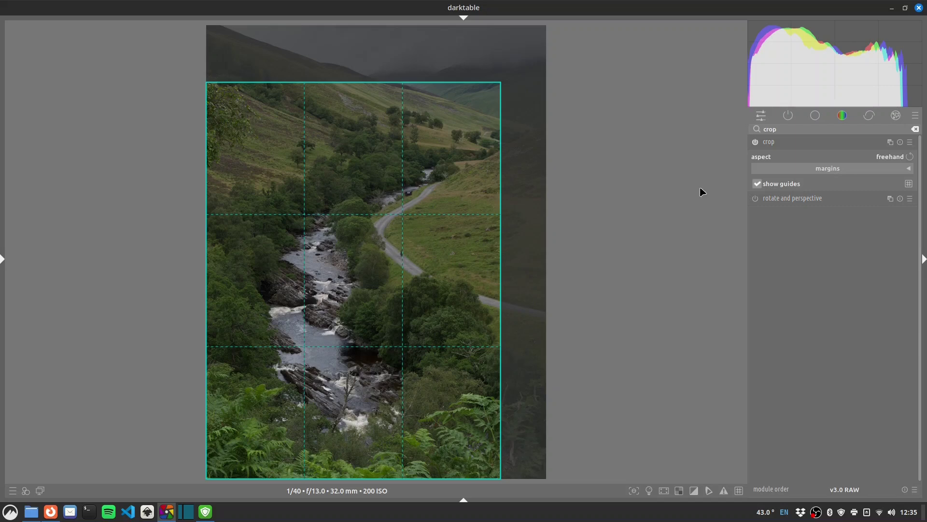
left_click(807, 145)
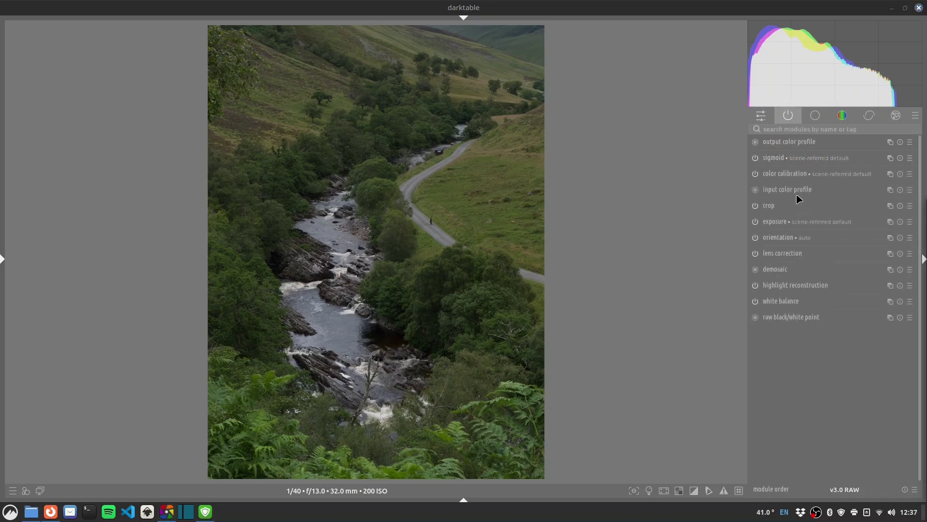
Step: Sample a small road patch in color calibration for a 4294 K daylight illuminant (hue 56.5°, chroma 20.1%)
left_click(805, 174)
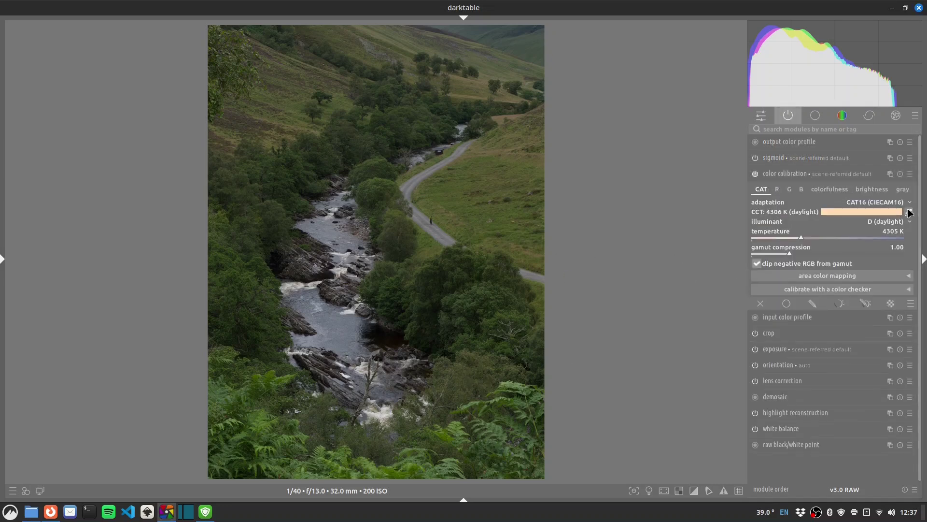
left_click(909, 212)
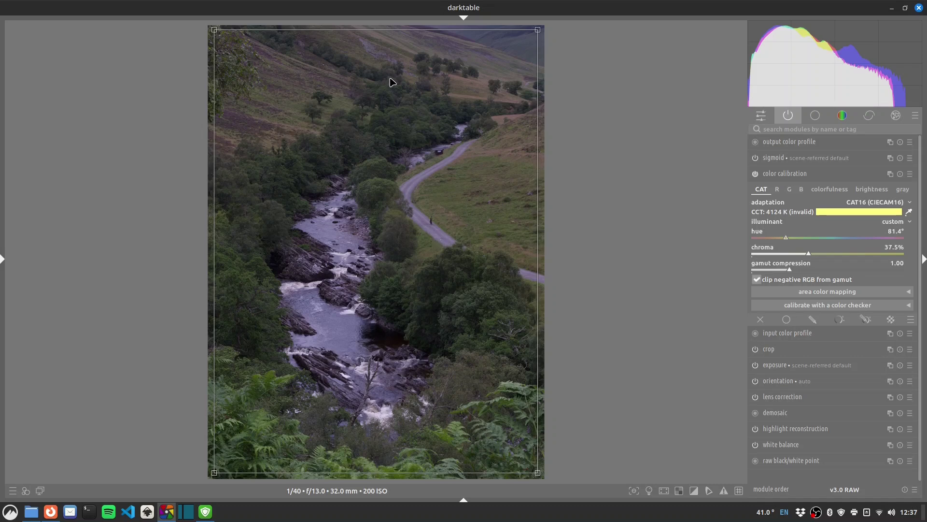
left_click(437, 233)
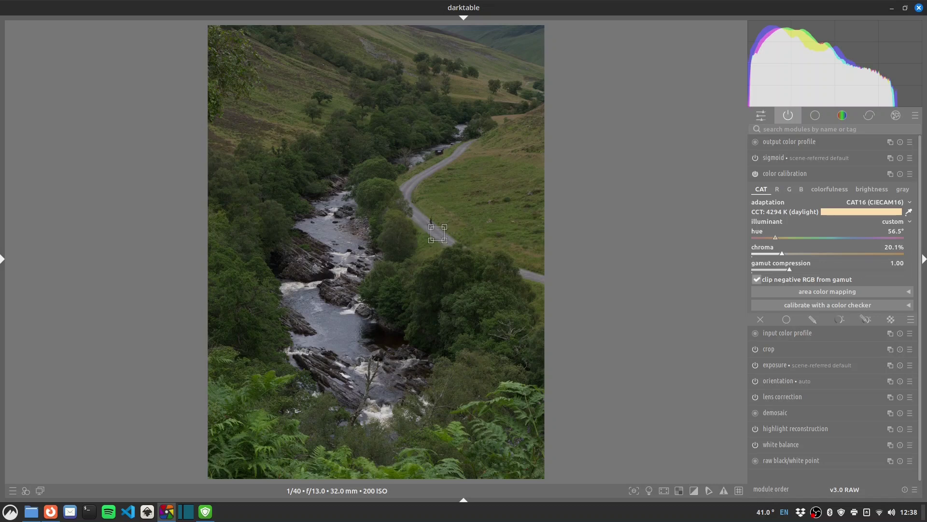
Step: Raise exposure to about +1.37 EV, and set sigmoid skew +0.55 and target black 0.2366%
left_click(791, 367)
left_click_drag(833, 265, 851, 267)
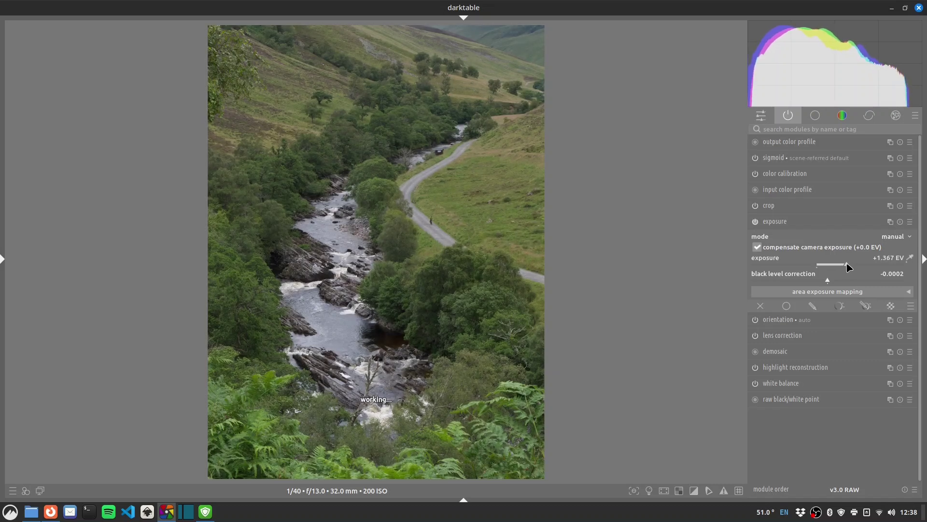
left_click(783, 160)
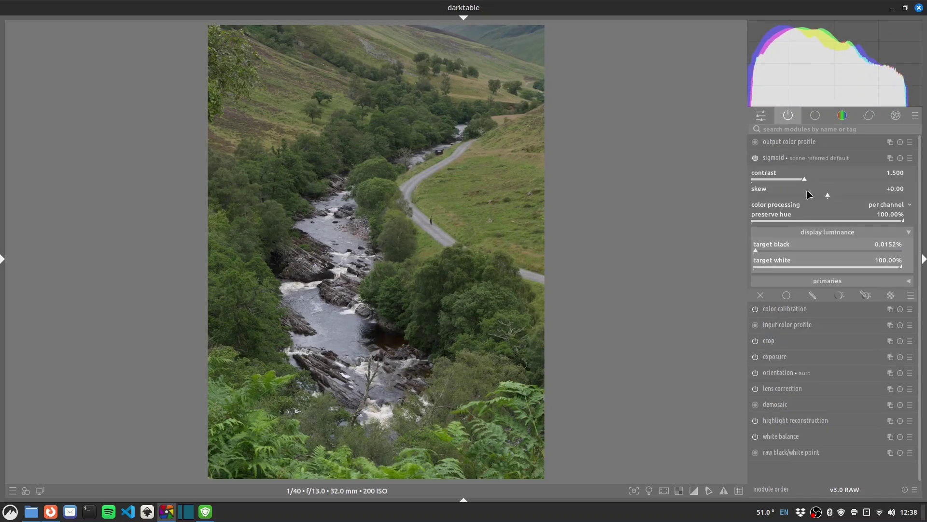
left_click_drag(829, 198, 865, 195)
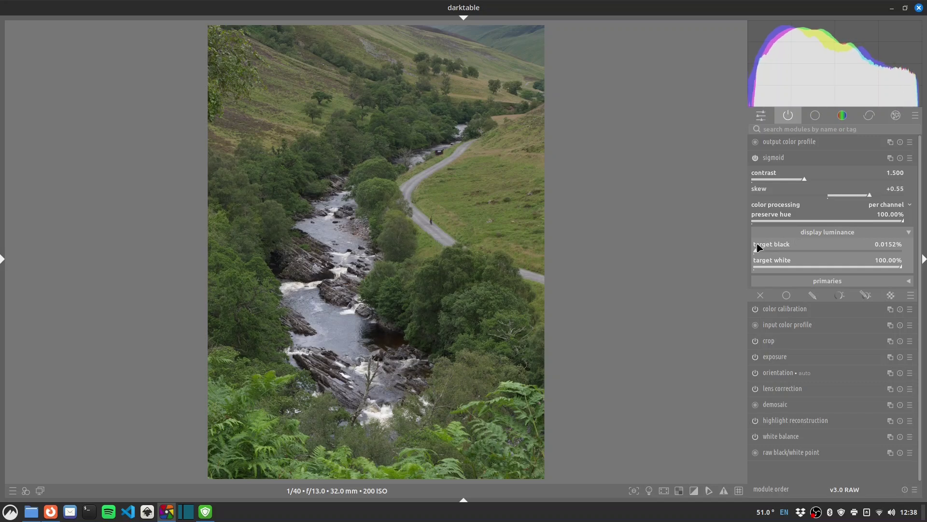
left_click_drag(761, 249, 790, 252)
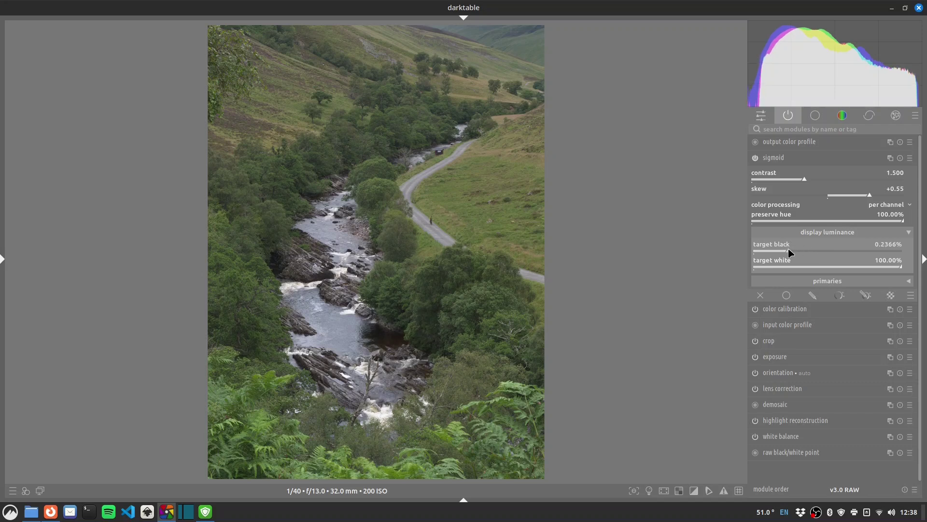
left_click(776, 159)
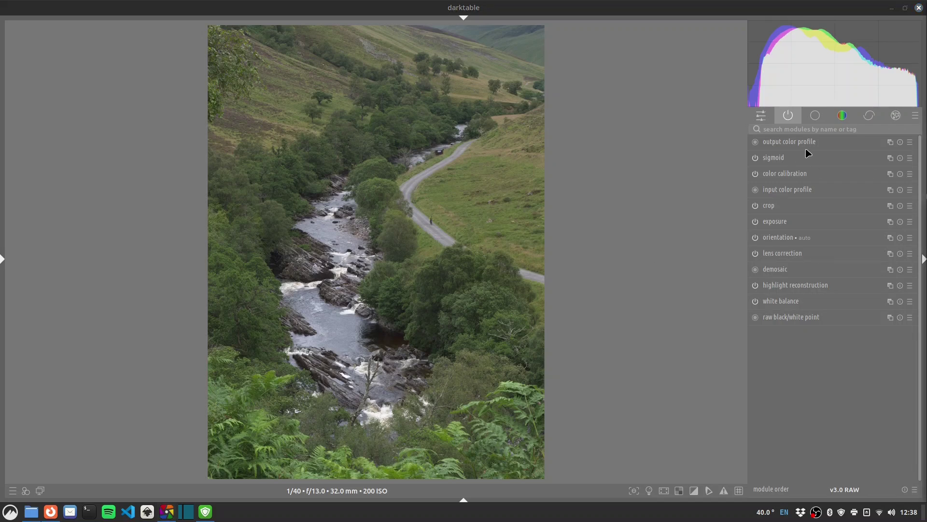
Step: Enable the contrast equalizer from a 'contras' search and raise its luma and chroma curves
left_click(806, 127)
type("contrast")
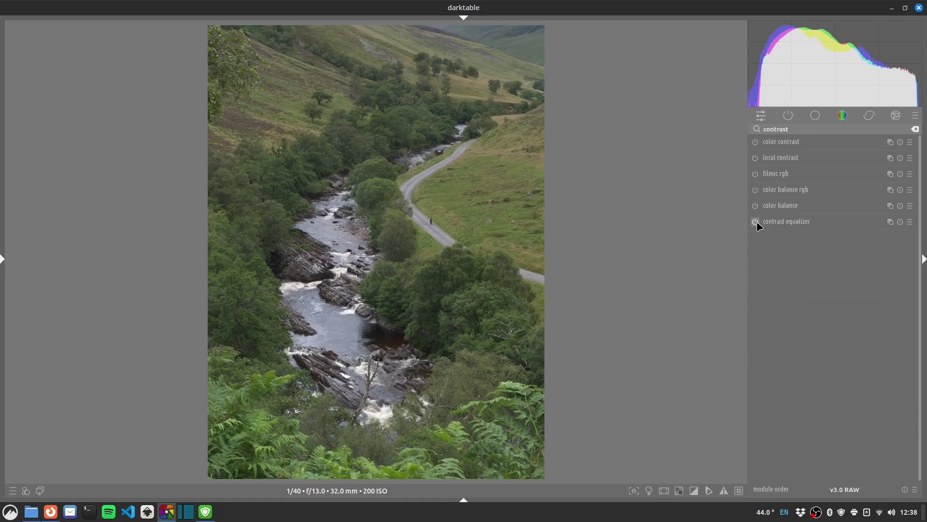
left_click(755, 222)
left_click(811, 223)
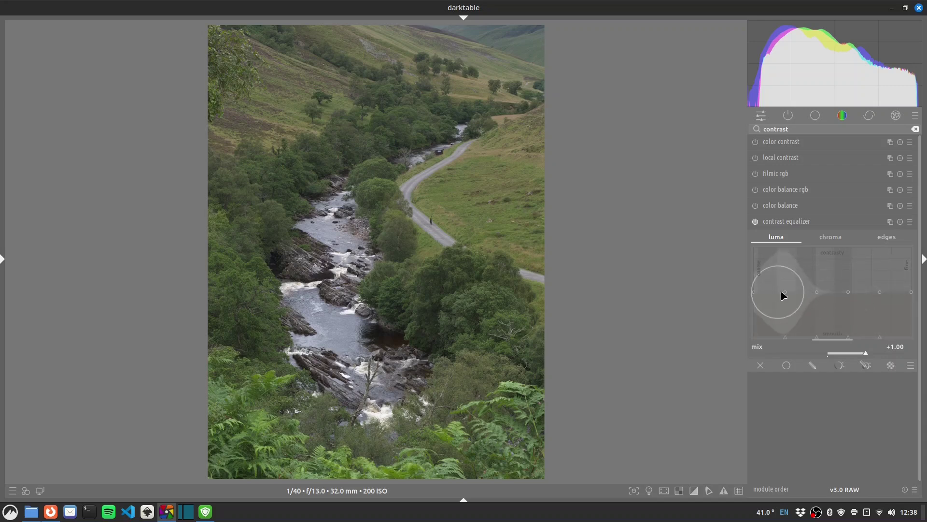
scroll(843, 304, "up", 5)
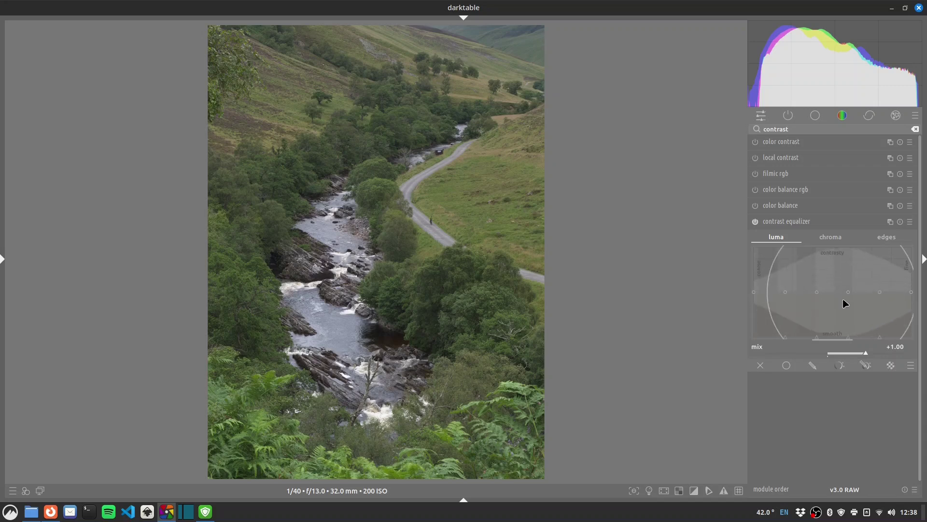
left_click_drag(834, 305, 837, 301)
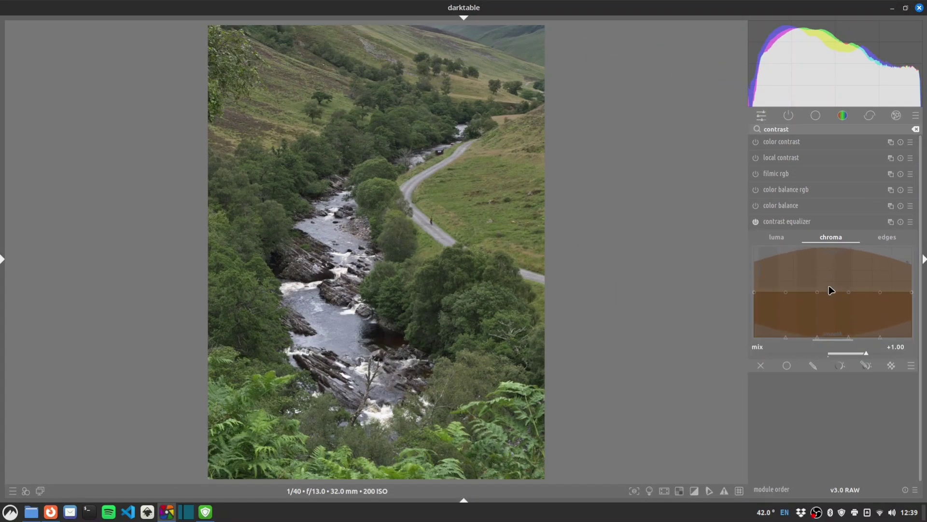
left_click_drag(833, 295, 837, 288)
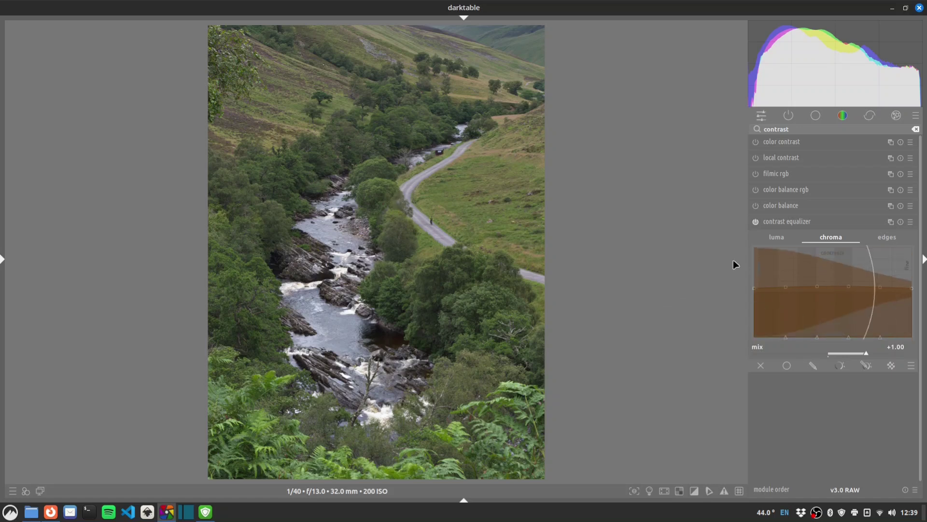
Step: Name the contrast equalizer instance 'clarity + colour'
left_click(811, 223, "ctrl")
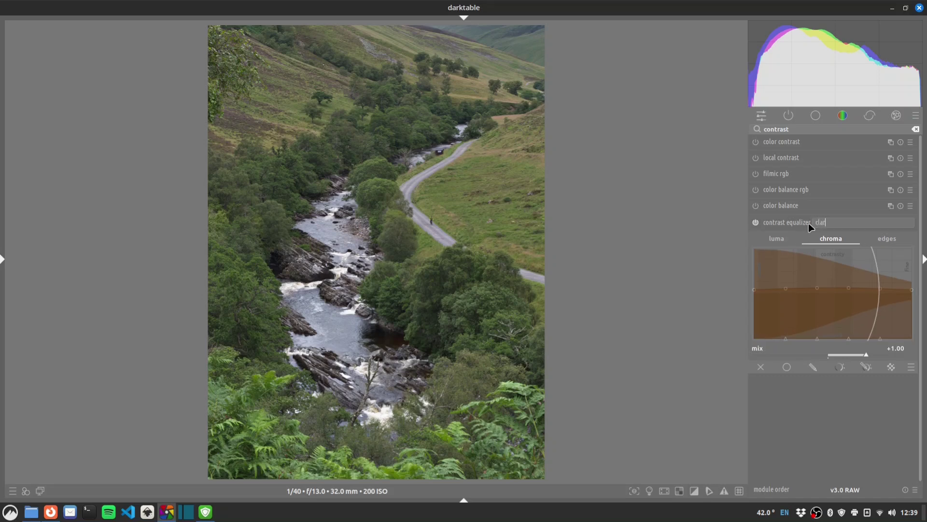
type("clarity + colour")
key("Return")
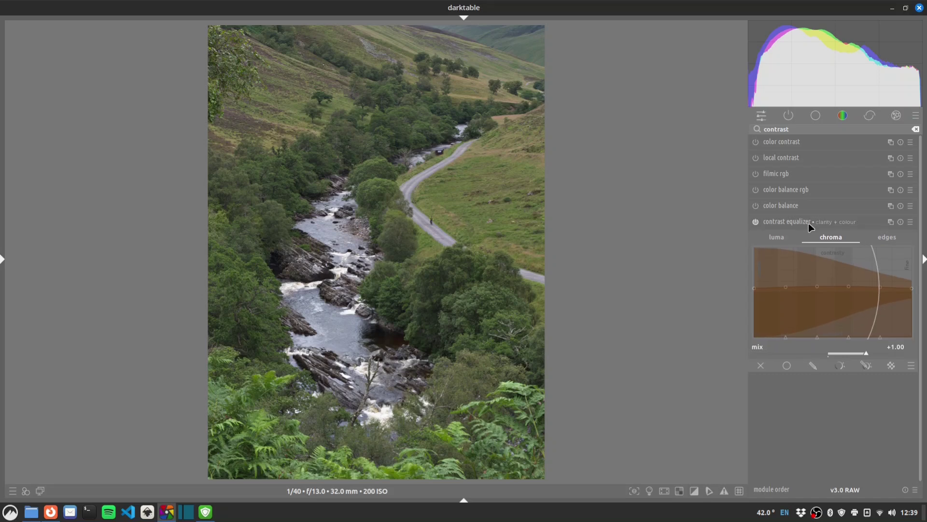
Step: Add a second contrast equalizer instance named 'texture' with raised fine- and coarse-detail luma
right_click(889, 223)
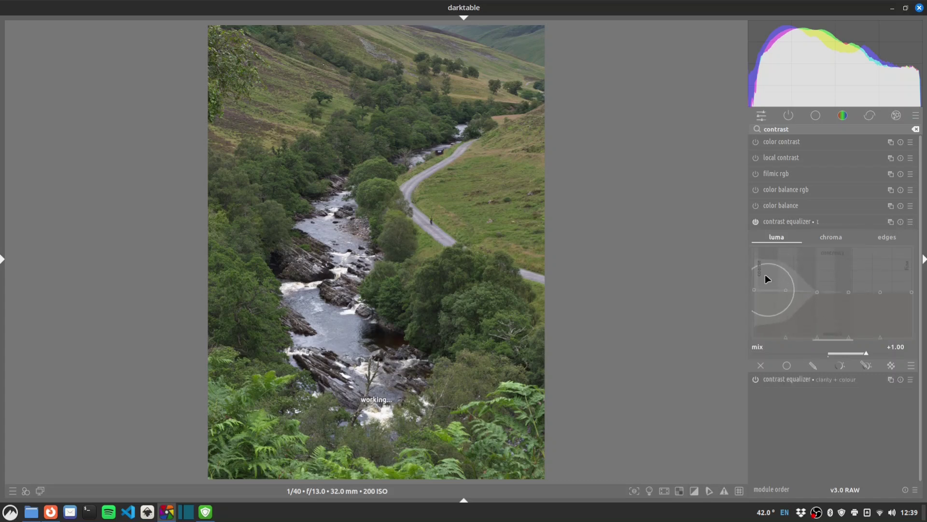
left_click_drag(894, 287, 897, 282)
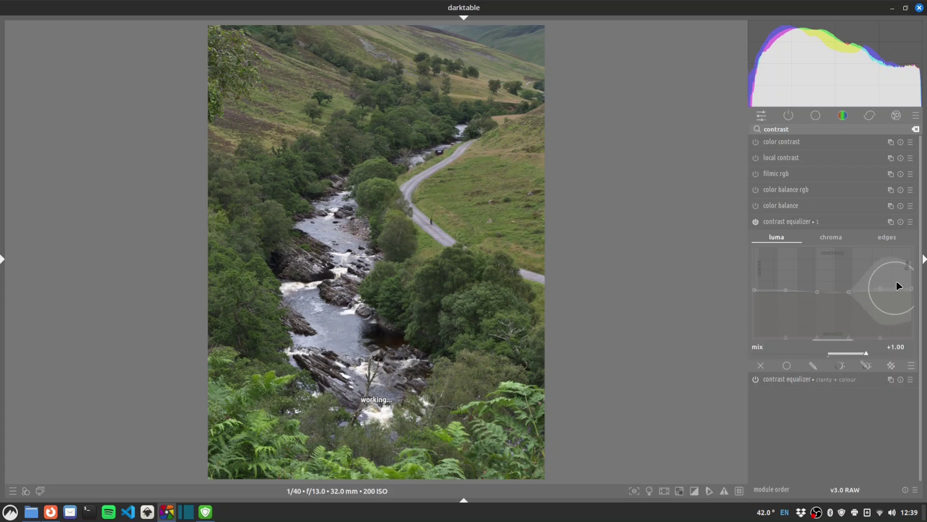
left_click_drag(775, 297, 772, 292)
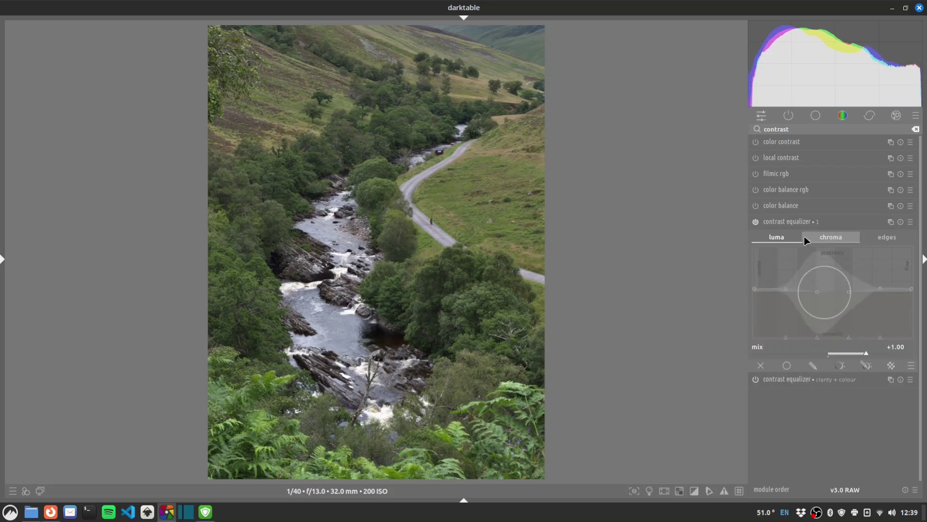
left_click(847, 224, "ctrl")
type("texture")
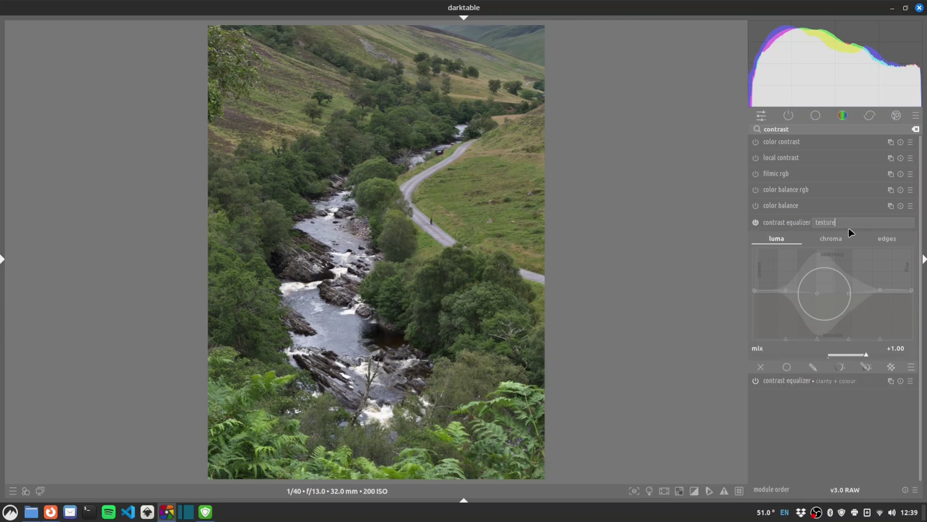
key("Return")
left_click(816, 222)
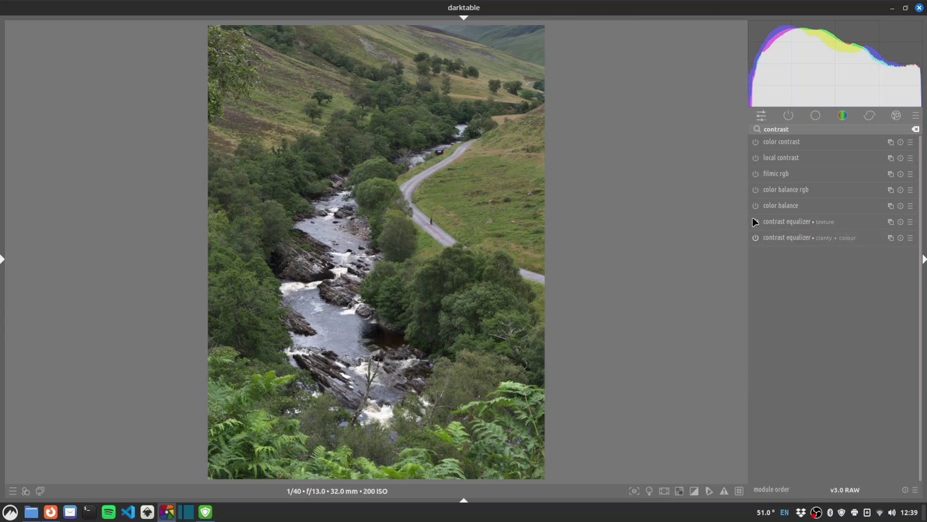
Step: Toggle both contrast equalizer instances off and on to compare, leaving both active
left_click(759, 236)
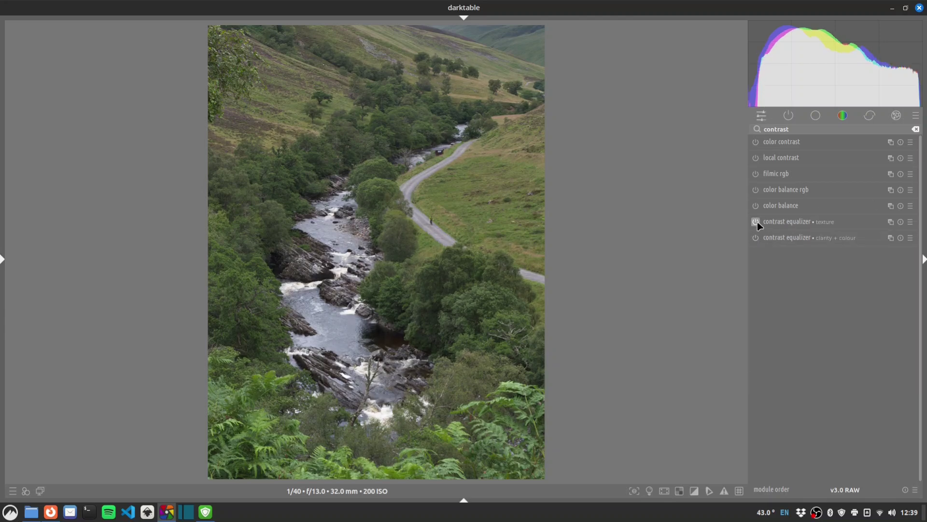
left_click(757, 221)
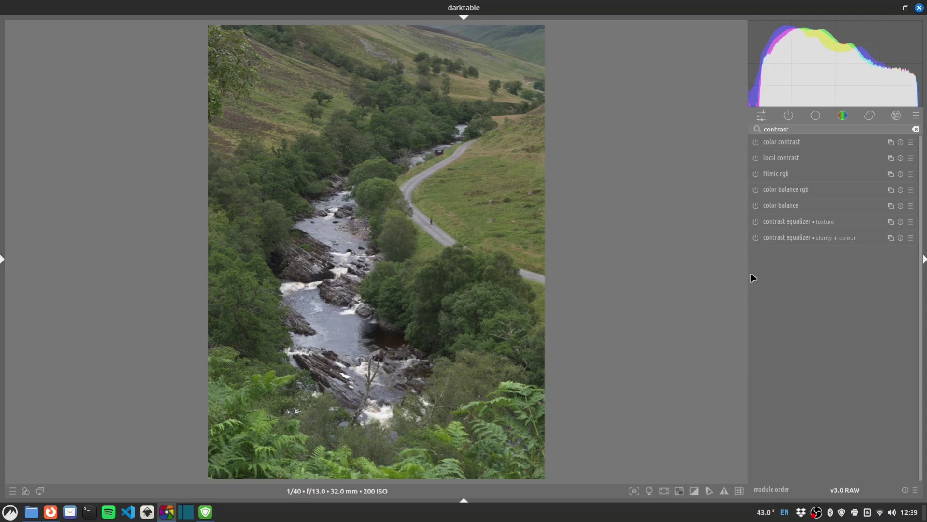
left_click(755, 237)
left_click(756, 224)
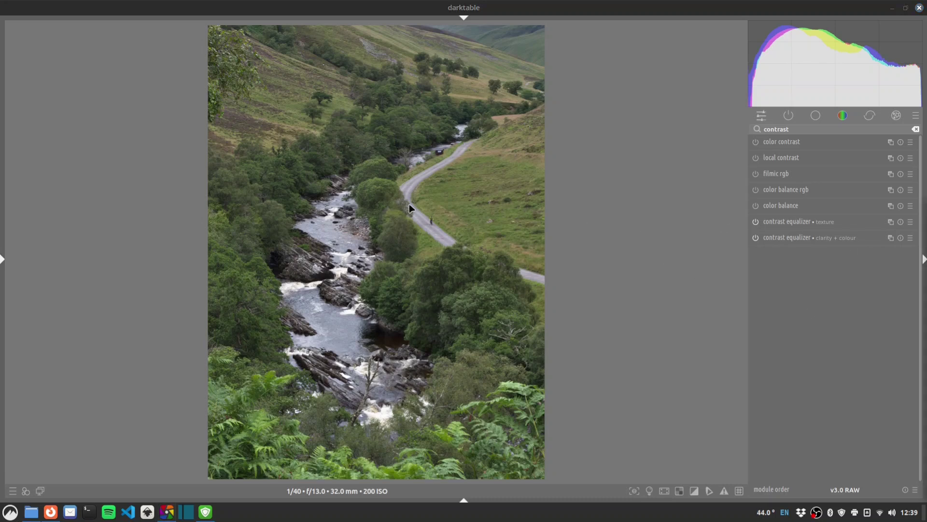
Step: Enable color balance rgb with about 11% global vibrance and raised shadow, mid-tone and highlight saturation
double_click(784, 129)
type("rgb")
left_click(756, 190)
left_click(845, 205)
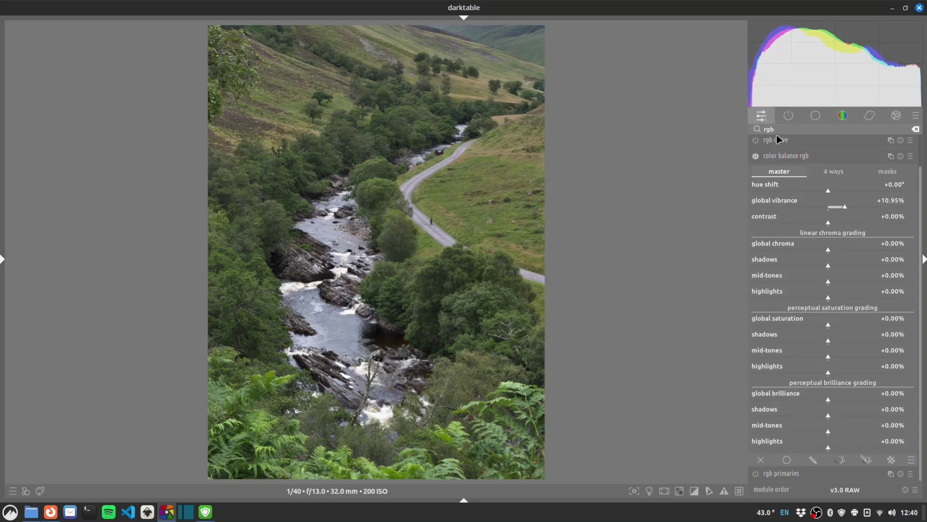
left_click(836, 340)
left_click(833, 355)
left_click(832, 373)
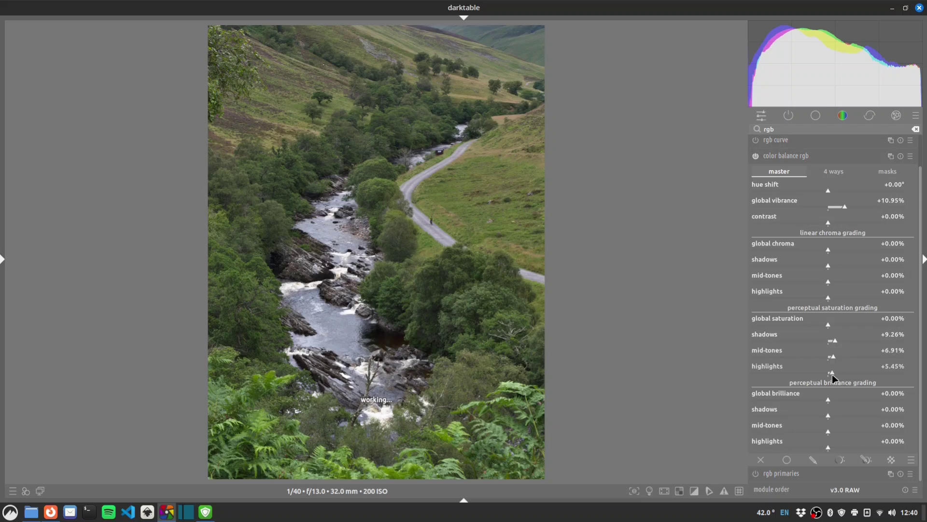
Step: Lift shadow and mid-tone brilliance and lower highlight brilliance to about -2.76%
left_click(838, 414)
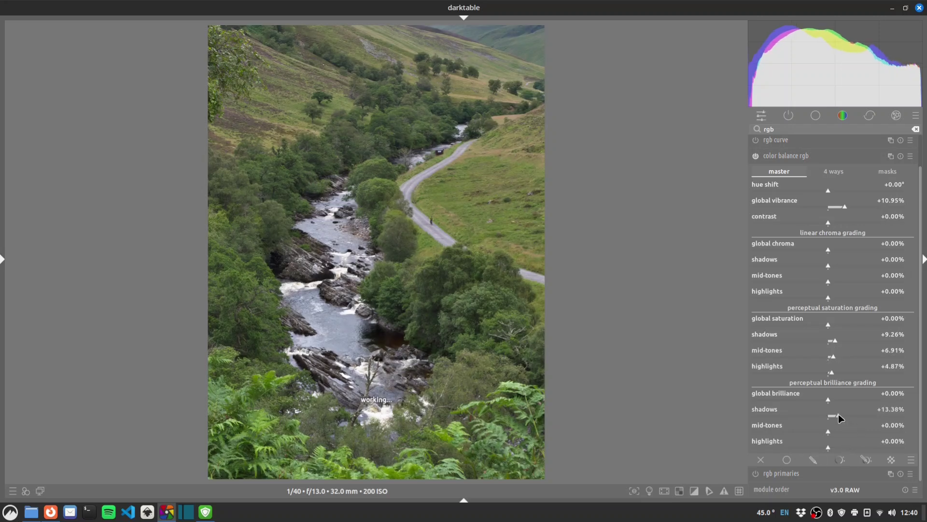
left_click(833, 414)
left_click(832, 431)
left_click(835, 432)
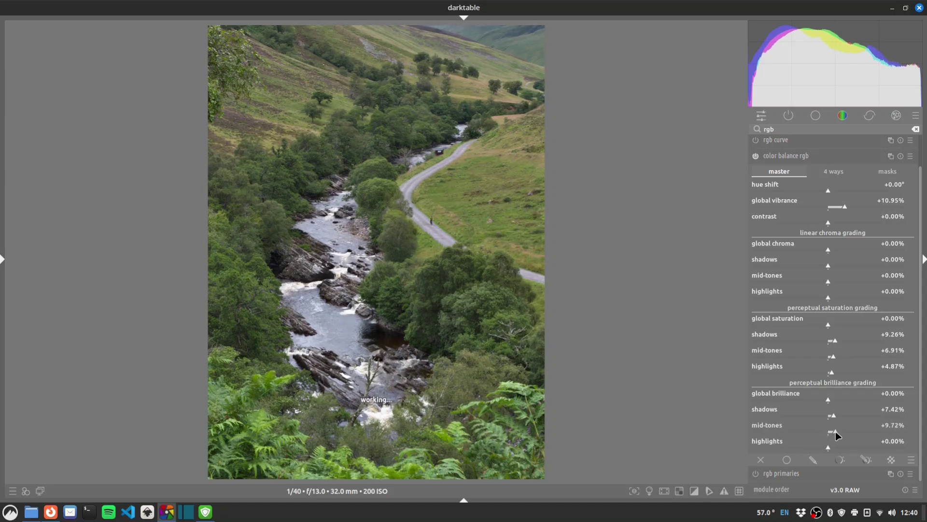
scroll(838, 436, "down", 1)
left_click(822, 448)
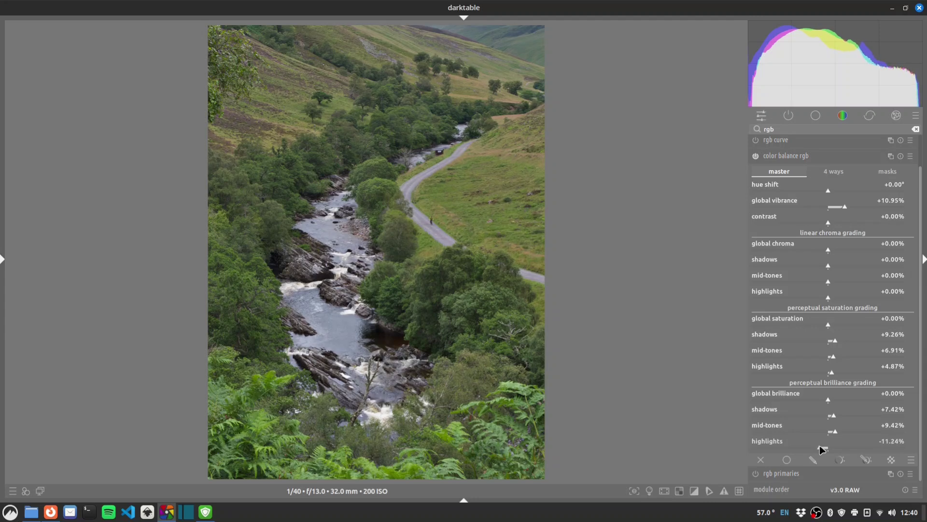
left_click(827, 448)
left_click(826, 447)
Step: On the 4 ways page, warm the shadows to hue 44.91° and tint highlights 158.73° at 0.58% chroma
left_click(849, 170)
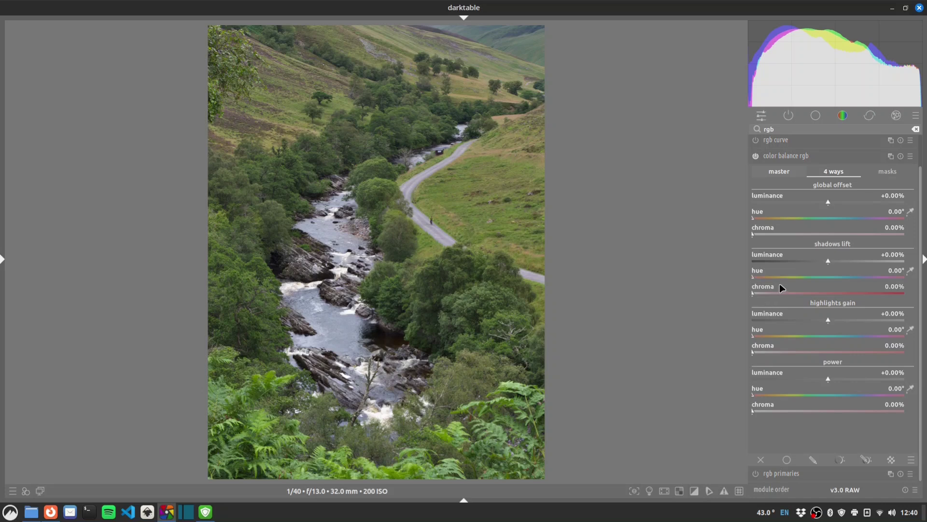
mouse_move(778, 280)
left_mouse_down()
mouse_move(765, 277)
mouse_move(764, 294)
left_mouse_up()
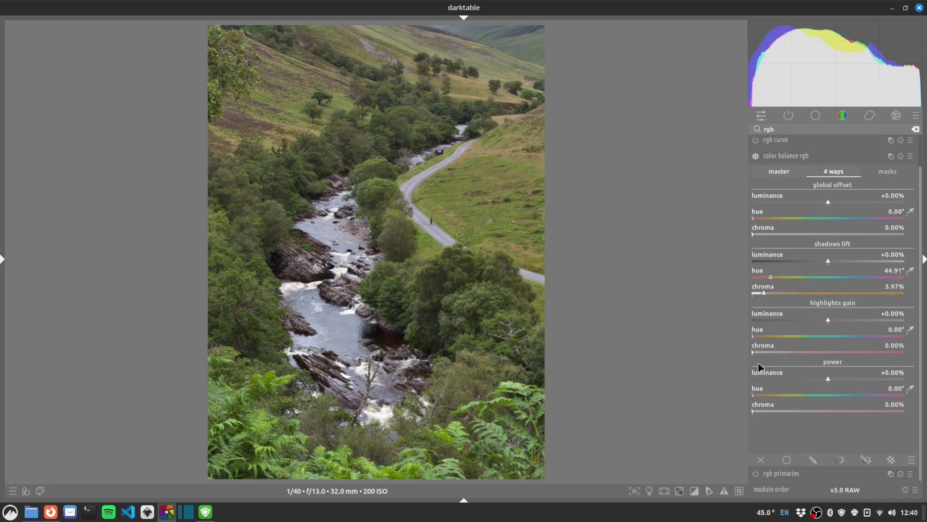
left_click_drag(826, 339, 822, 335)
left_click_drag(757, 352, 767, 351)
left_click(819, 336)
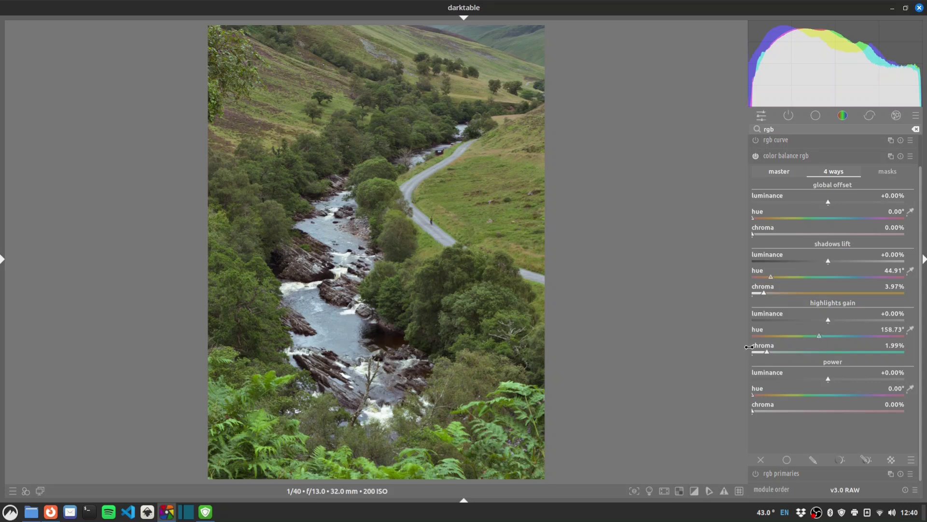
left_click_drag(766, 355, 756, 352)
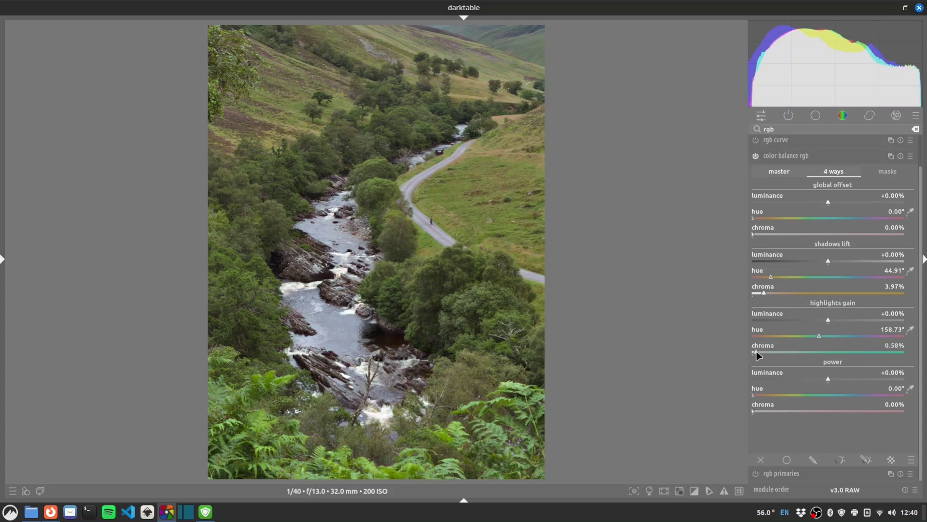
Step: Compare the grading on and off, and reduce the shadow lift chroma to 3.19%
left_click(757, 155)
left_click(758, 155)
left_click(757, 155)
left_click(757, 155)
left_click(762, 293)
left_click(757, 158)
left_click(757, 159)
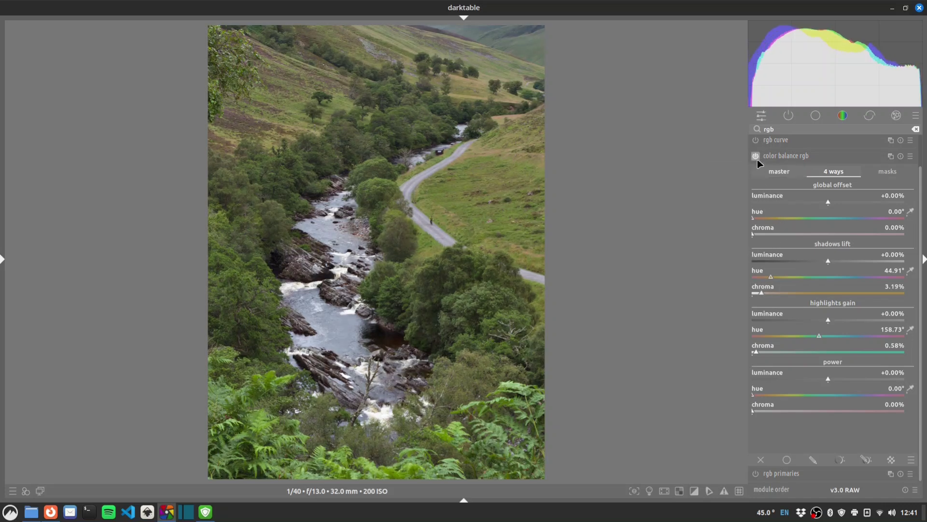
left_click(799, 158)
Step: Create a new color calibration instance from a 'ca' search and show its green channel mixer
key("BackSpace")
key("BackSpace")
key("BackSpace")
type("ca")
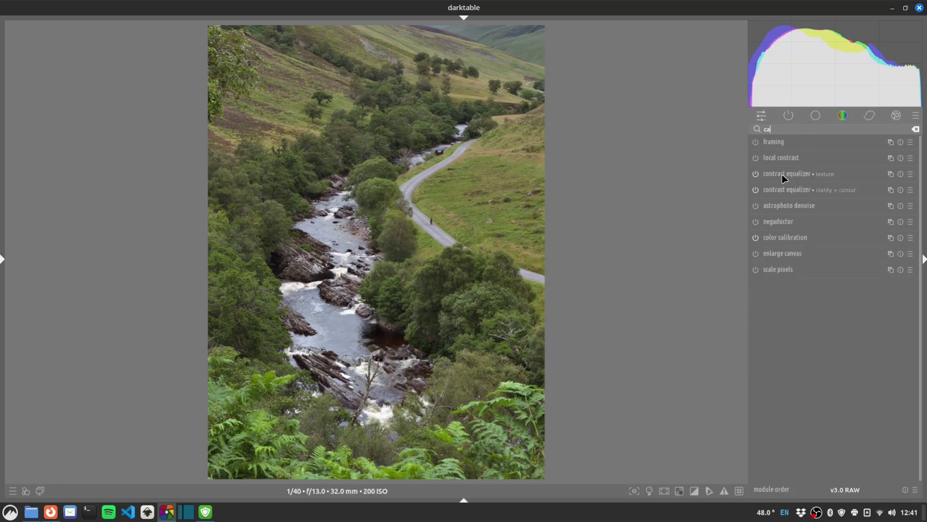
right_click(891, 239)
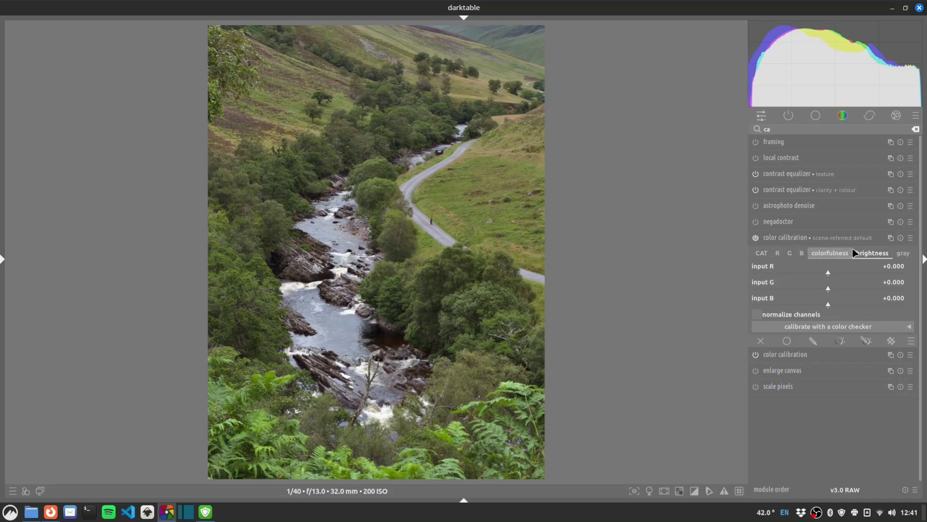
left_click(785, 244)
left_click(788, 241)
left_click(790, 254)
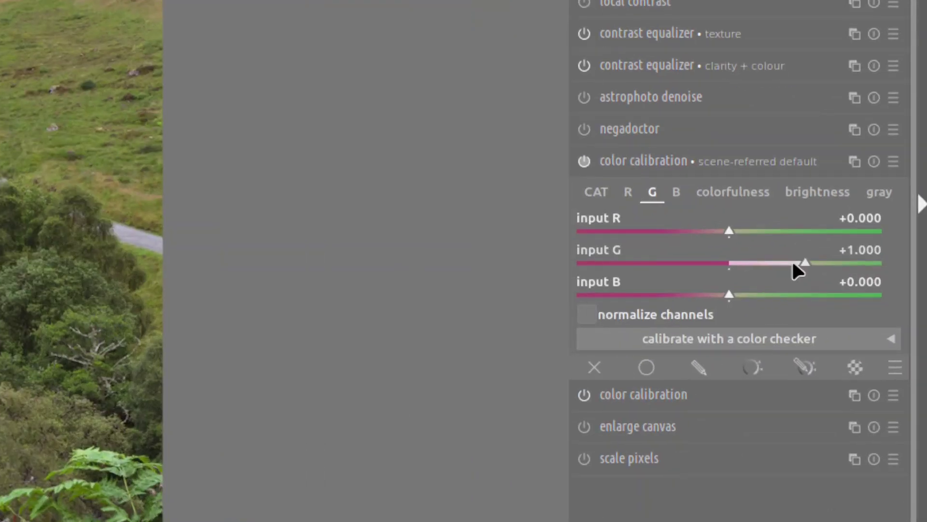
Step: Set the green channel inputs to R 0.1, G 0.8 and B 0.1
right_click(860, 289)
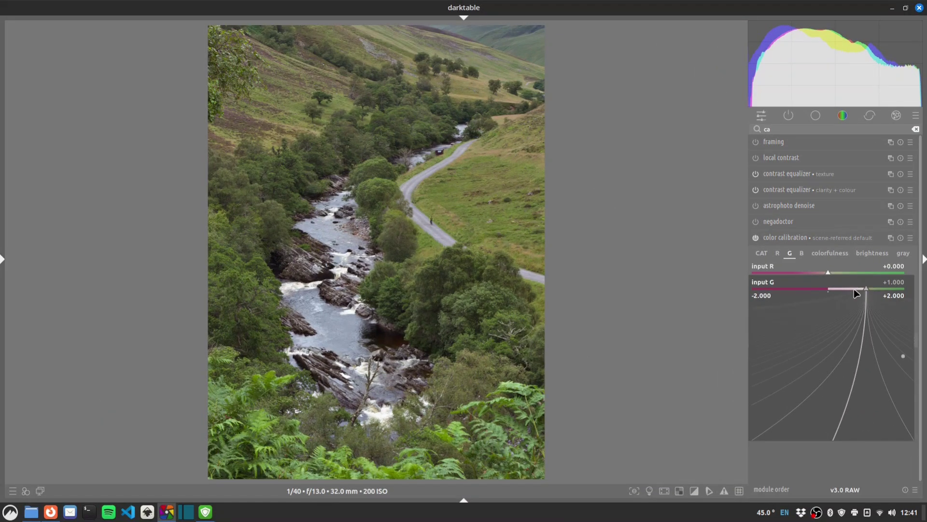
type(".8")
key("Return")
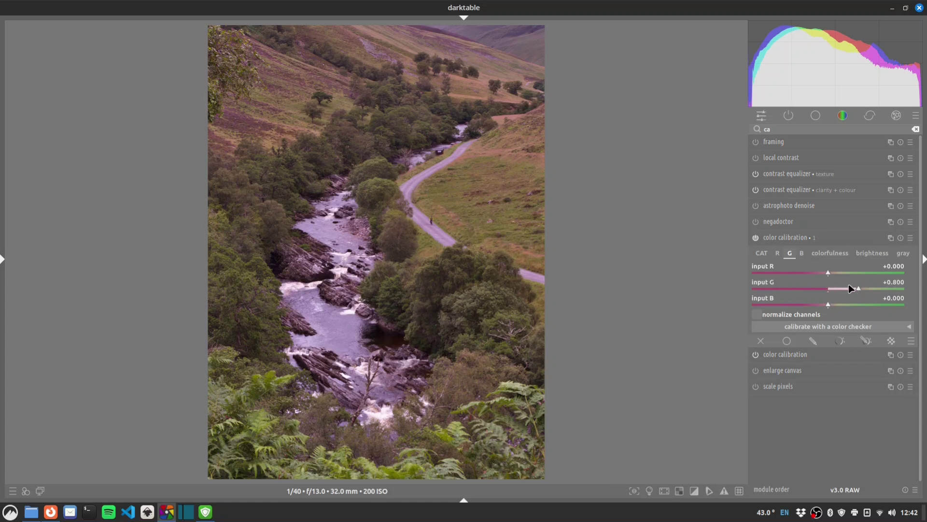
right_click(844, 271)
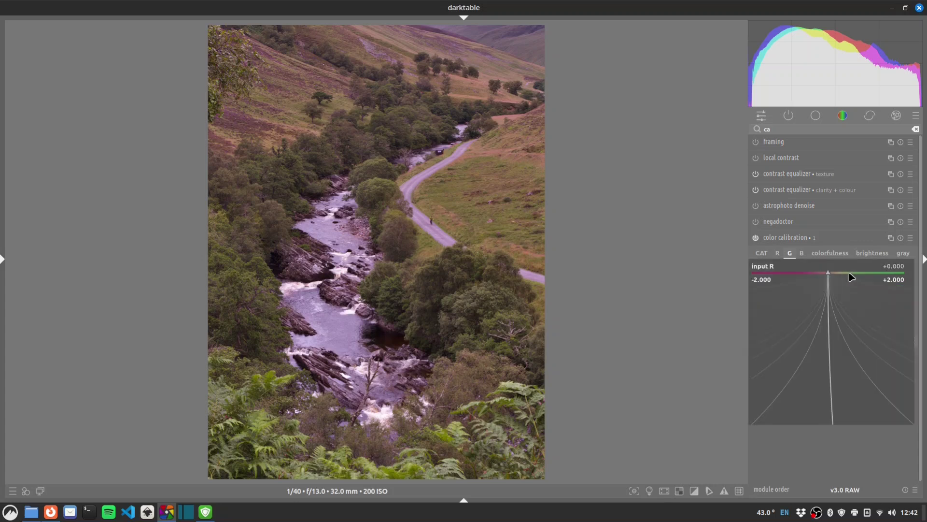
type(".1")
key("Return")
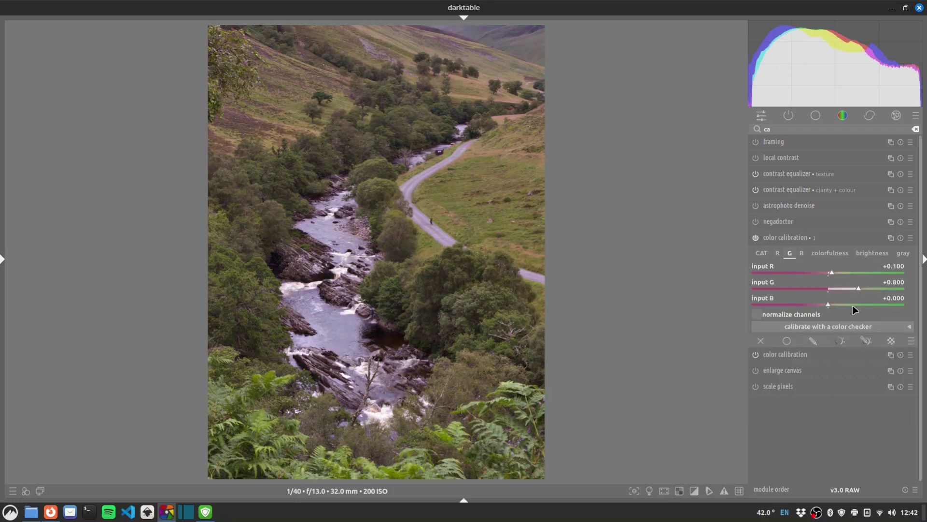
right_click(853, 305)
type(".1")
key("Return")
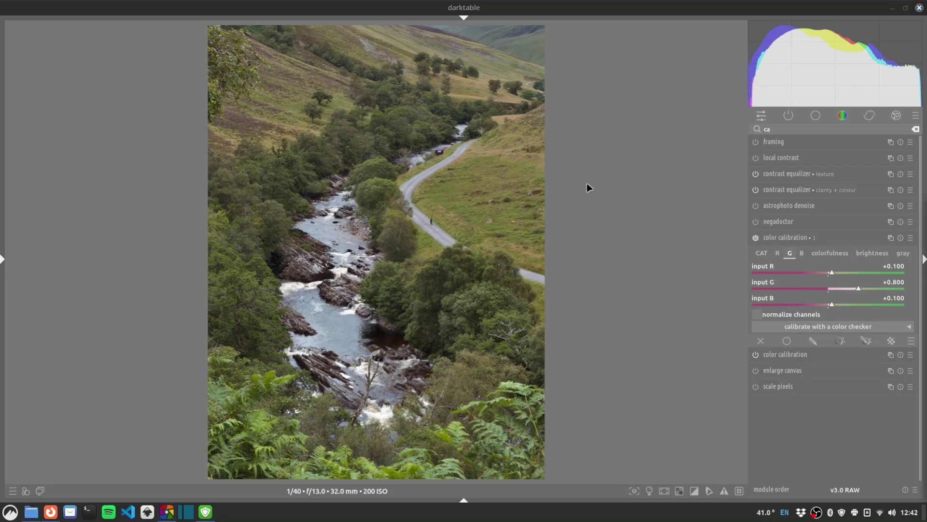
Step: Enable the color equalizer and sample the riverside trees' hue to place its nodes
left_click(794, 131)
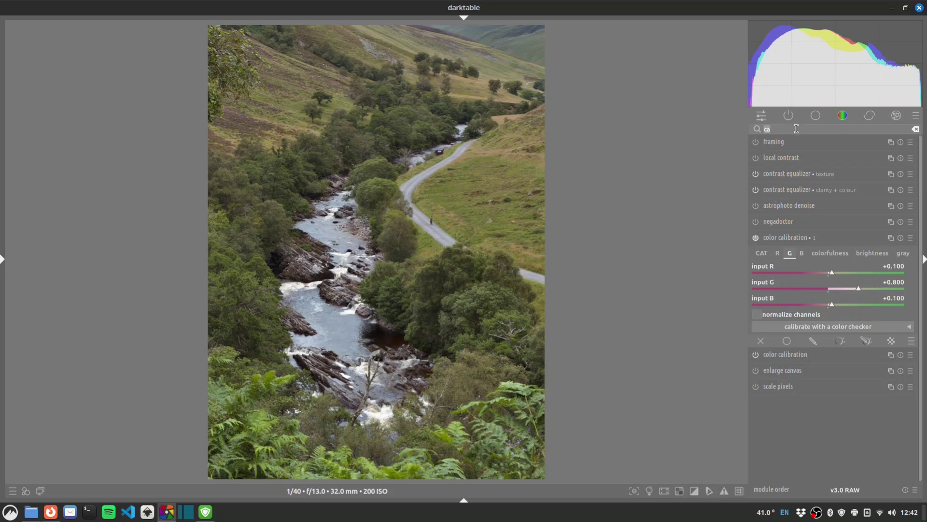
type("l")
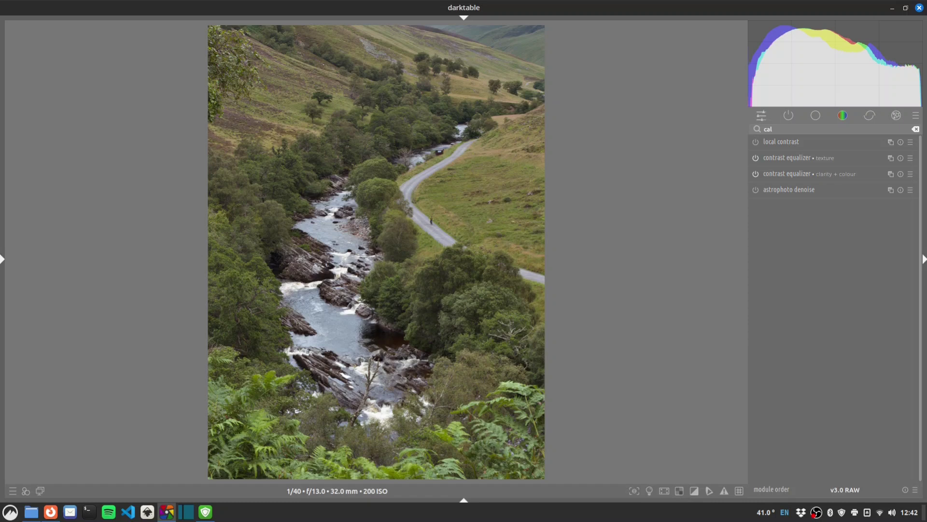
type("ol")
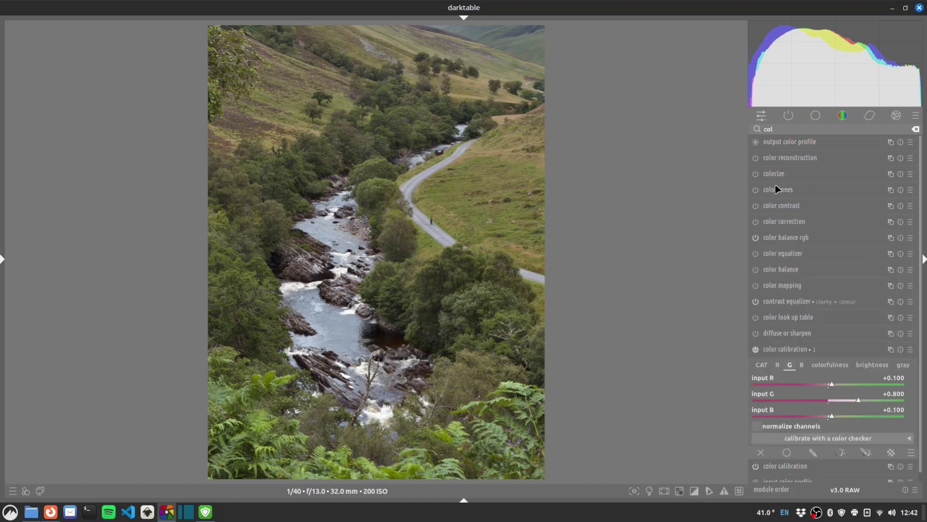
left_click(757, 252)
left_click(774, 253)
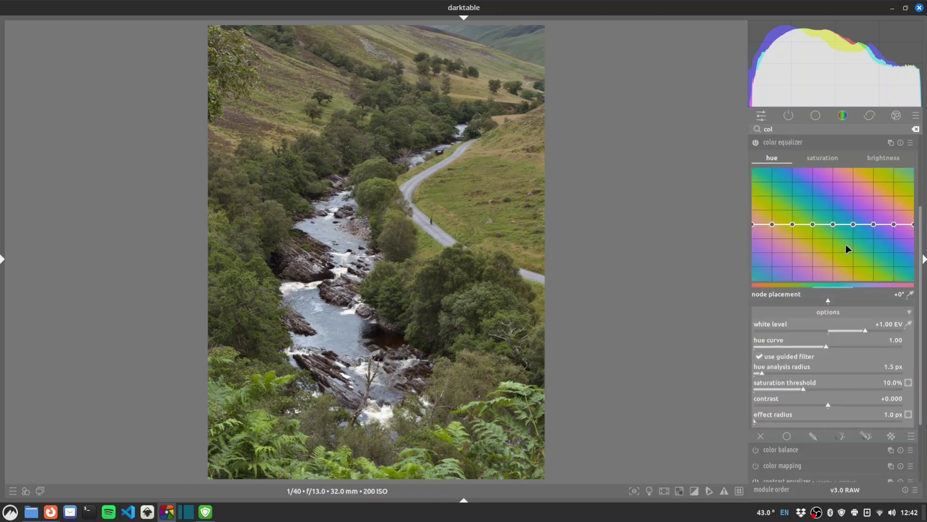
left_click(910, 293)
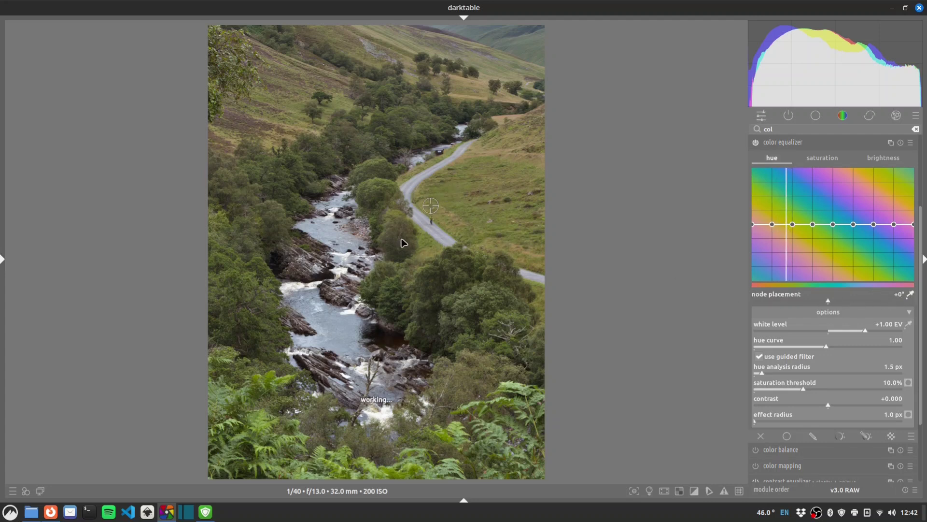
left_click_drag(397, 235, 376, 186)
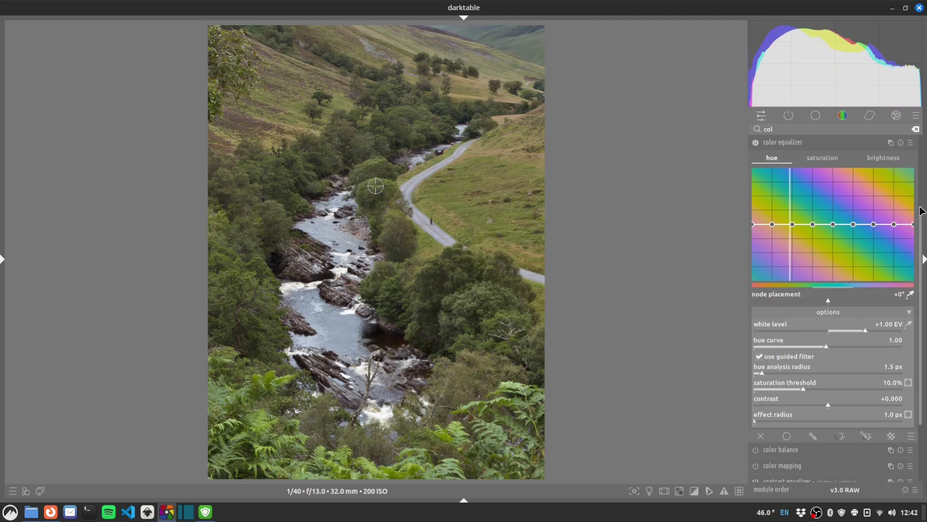
Step: Lower the sampled green hue node and its neighbour to push foliage toward yellow
left_click_drag(790, 228, 793, 232)
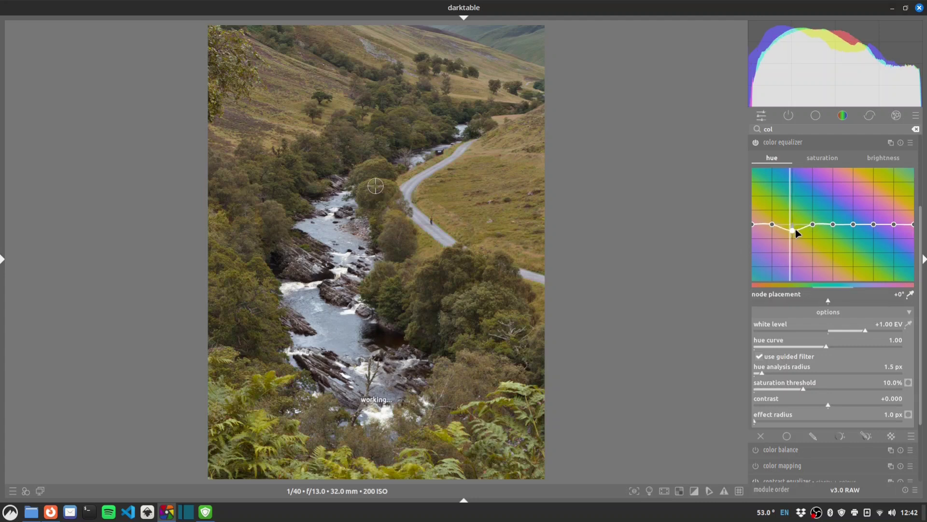
left_click_drag(771, 224, 773, 227)
left_click(824, 158)
scroll(795, 225, "down", 2)
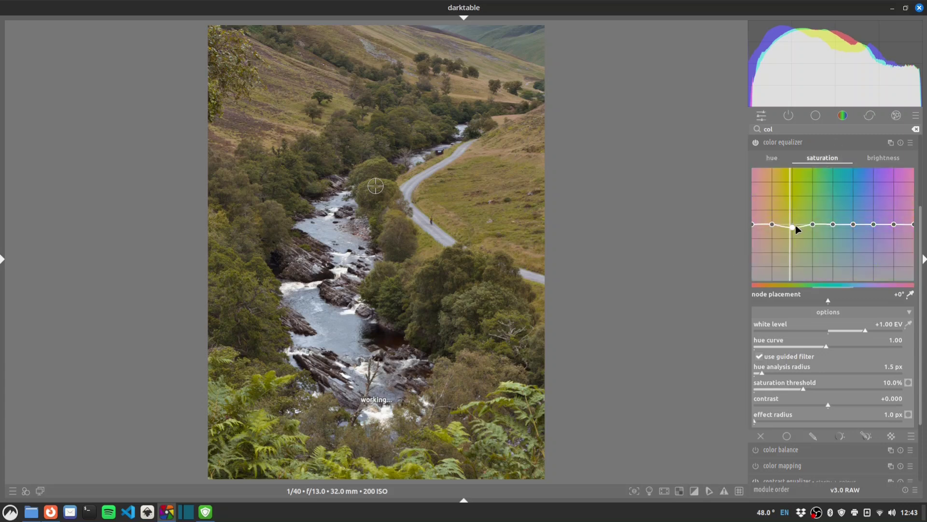
left_click(774, 157)
scroll(771, 227, "down", 1)
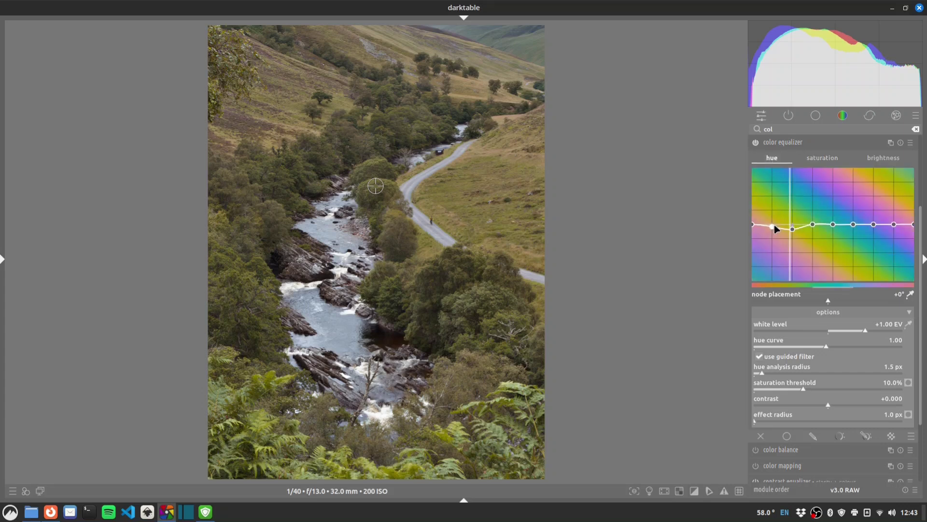
scroll(784, 226, "down", 2)
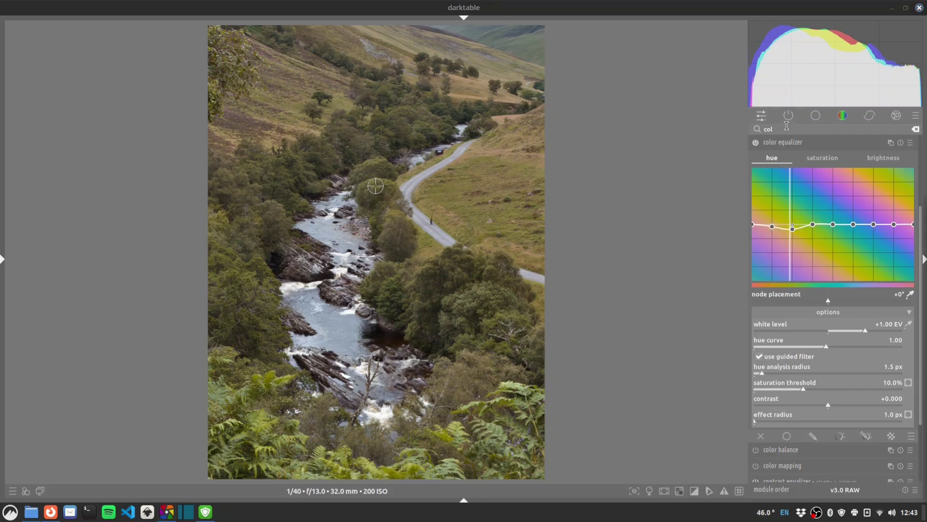
Step: Apply the 'contrast tone curve: soft' preset to the tone equalizer
left_click(784, 141)
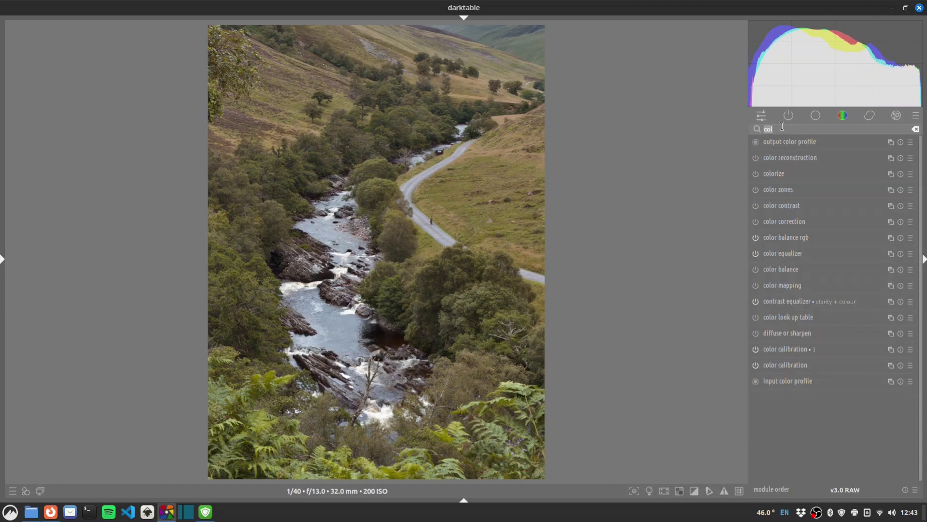
type("tone")
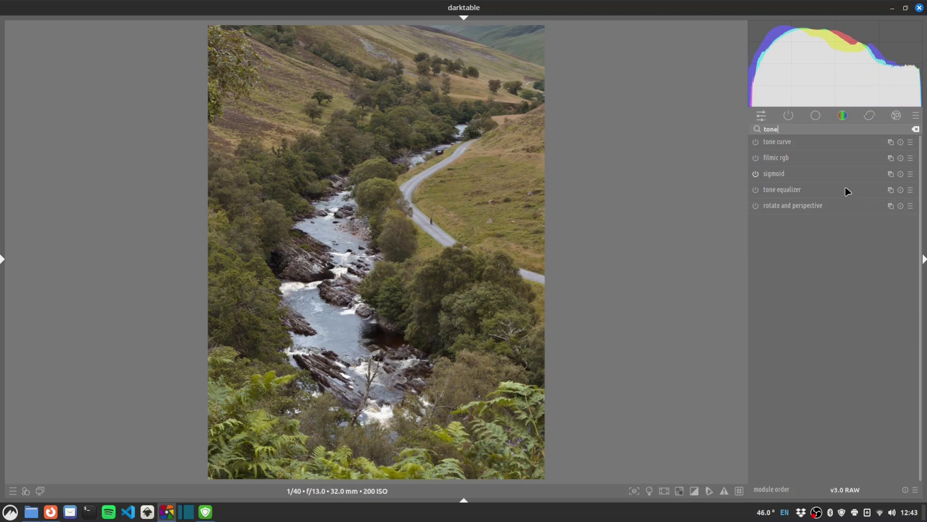
right_click(845, 188)
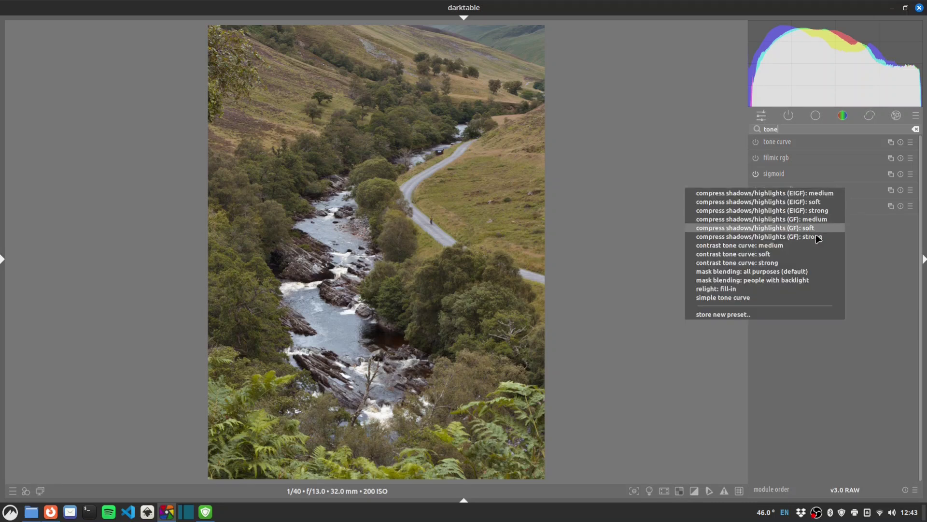
left_click(789, 254)
left_click(783, 190)
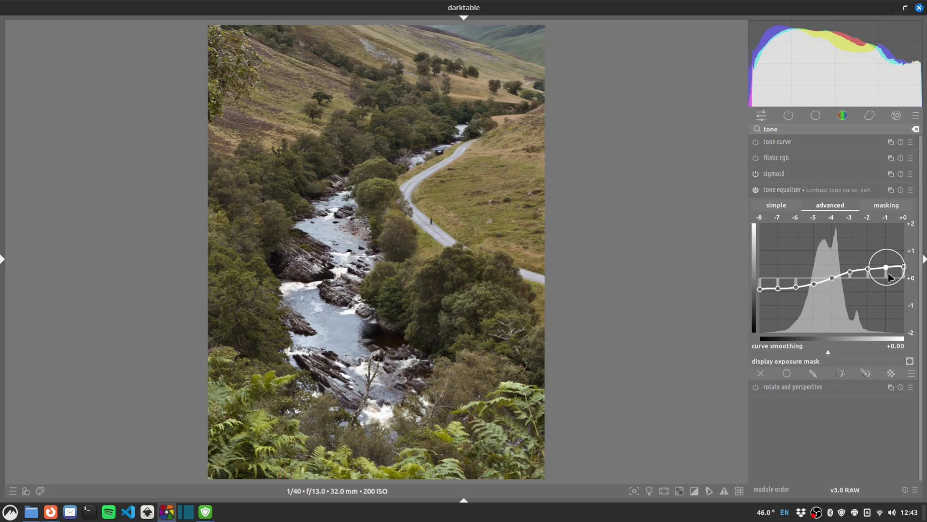
Step: Lift the shadows and ease the highlights on the tone equalizer curve, comparing before and after
left_click(755, 189)
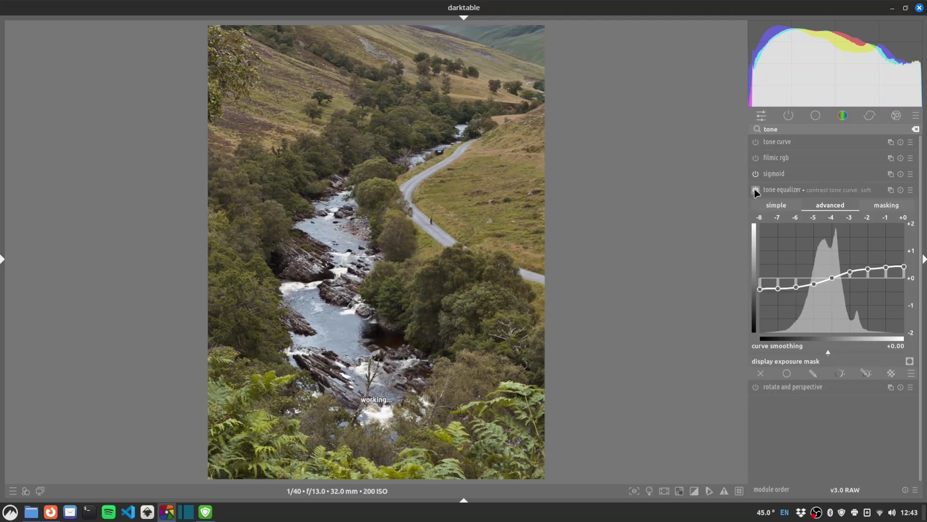
left_click(755, 190)
left_click(756, 191)
left_click(756, 191)
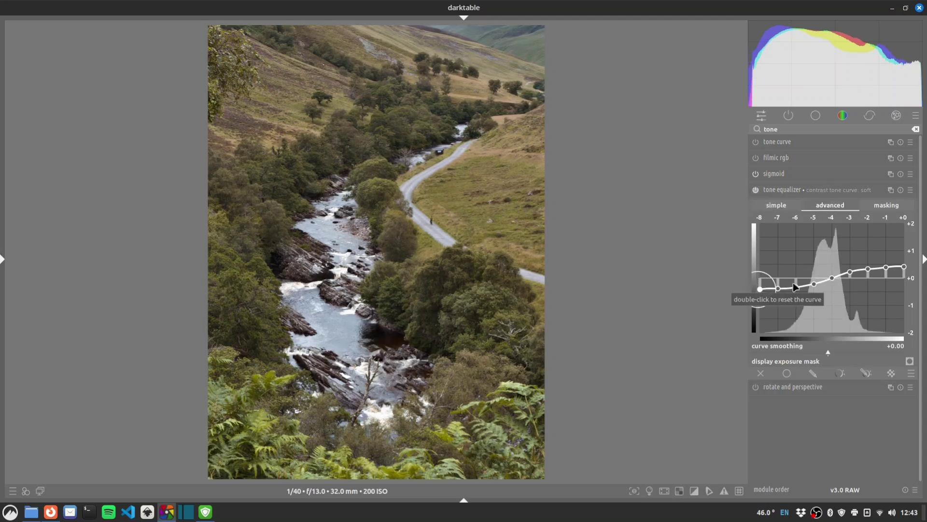
scroll(772, 288, "up", 1)
scroll(792, 288, "up", 1)
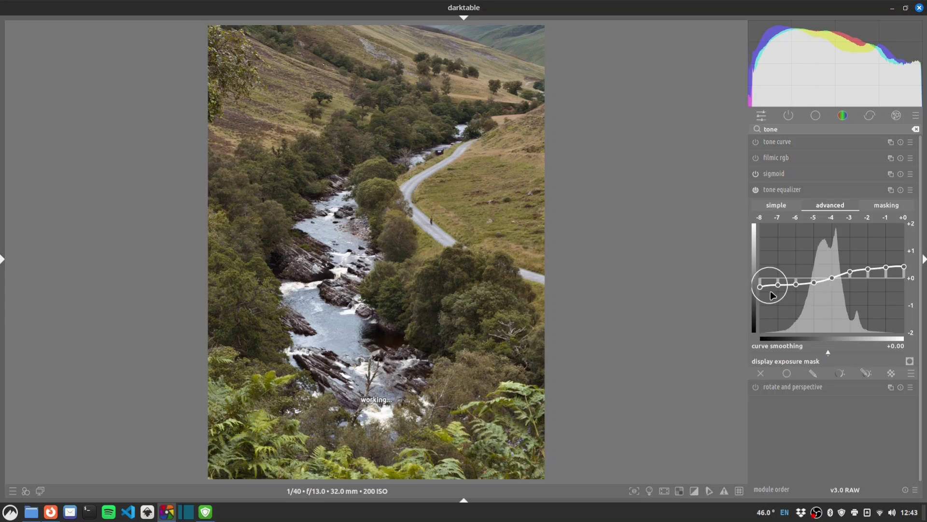
scroll(770, 290, "up", 1)
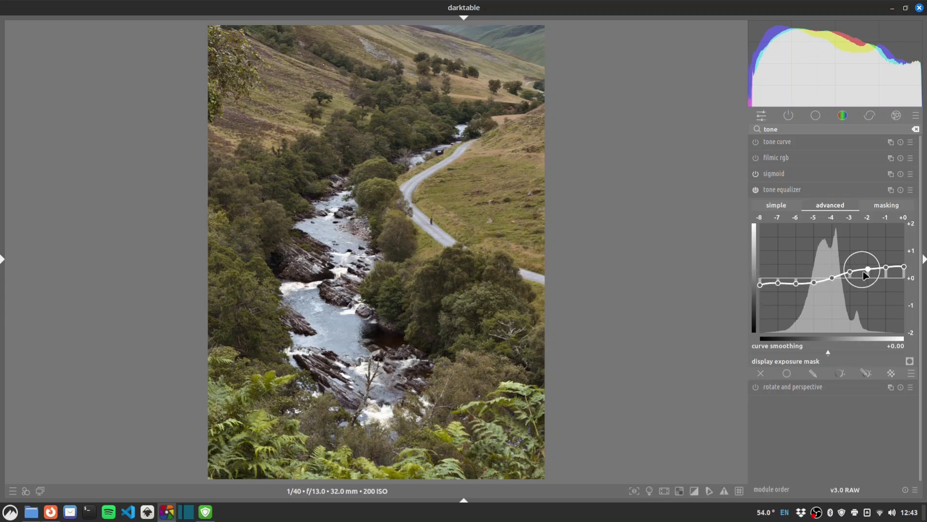
scroll(904, 272, "down", 1)
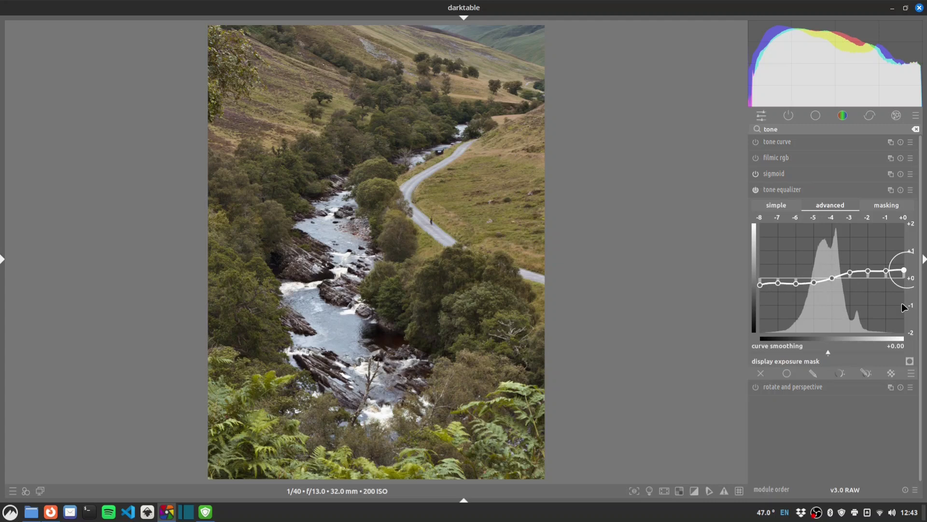
left_click(755, 190)
left_click(755, 190)
Step: Add an elliptical drawn mask to the exposure module at the image centre
double_click(800, 129)
type("vig")
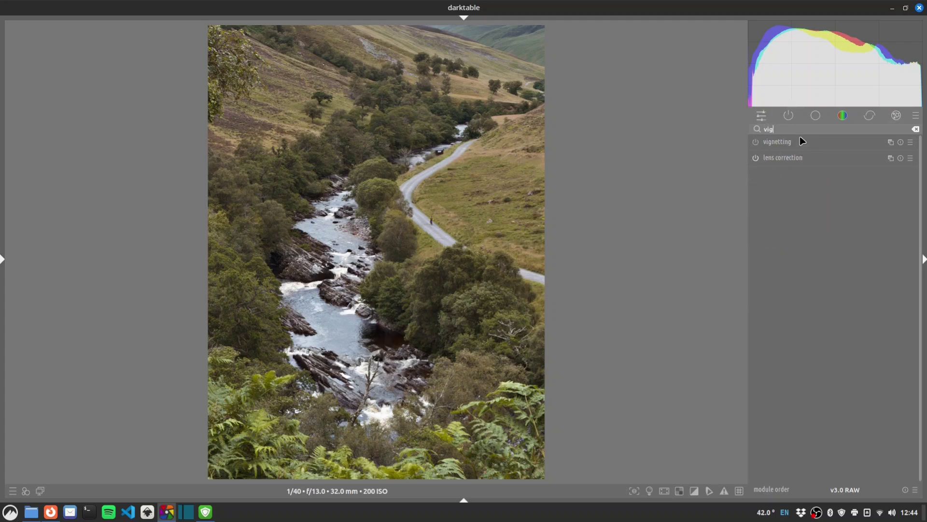
key("BackSpace")
key("BackSpace")
key("BackSpace")
type("expo")
left_click(886, 143)
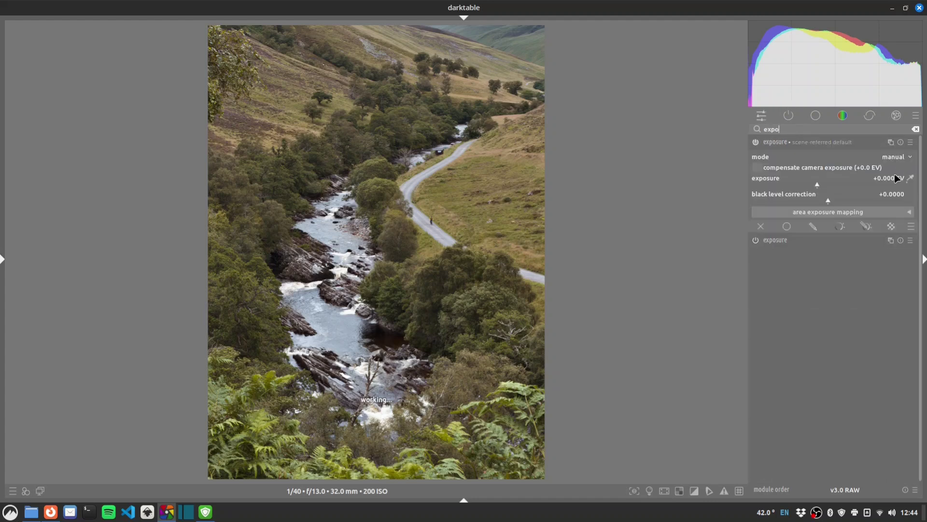
left_click(810, 225)
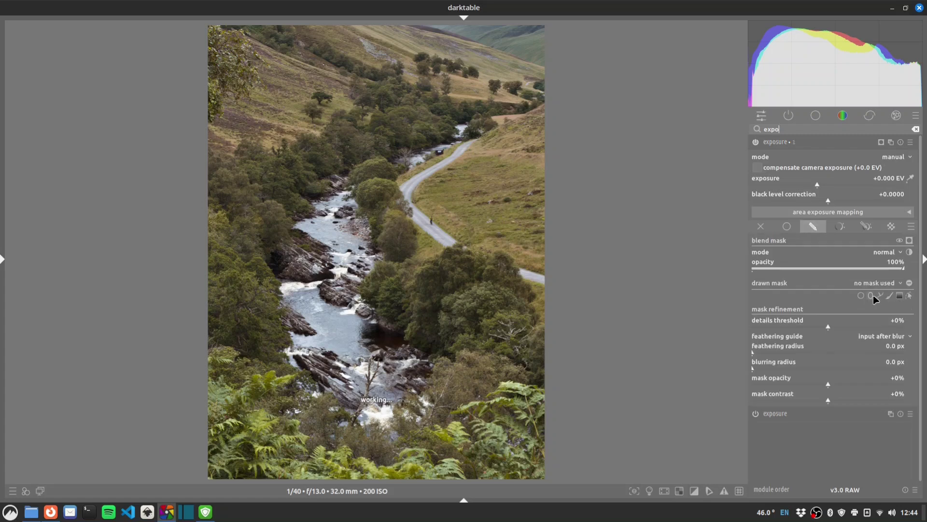
left_click(374, 248)
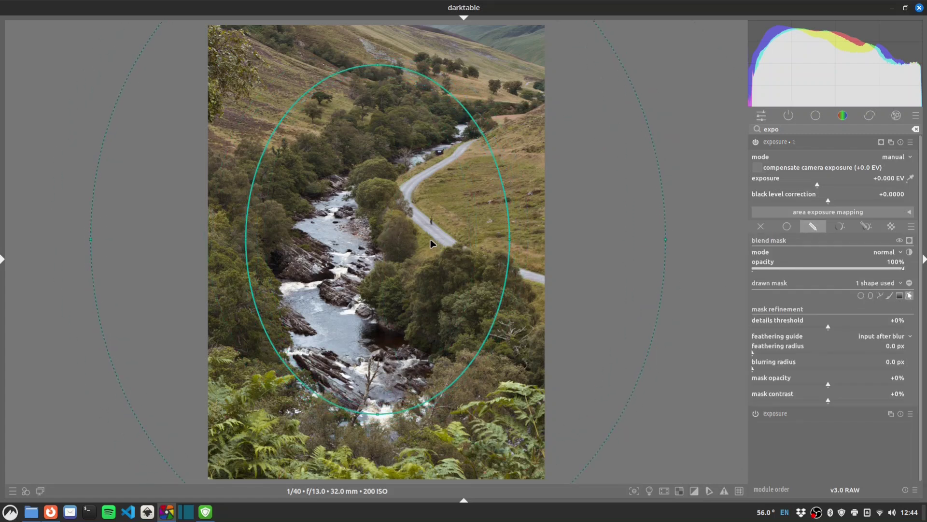
Step: Invert the ellipse mask and darken the outside to -0.994 EV
scroll(427, 239, "down", 3)
scroll(411, 240, "down", 1)
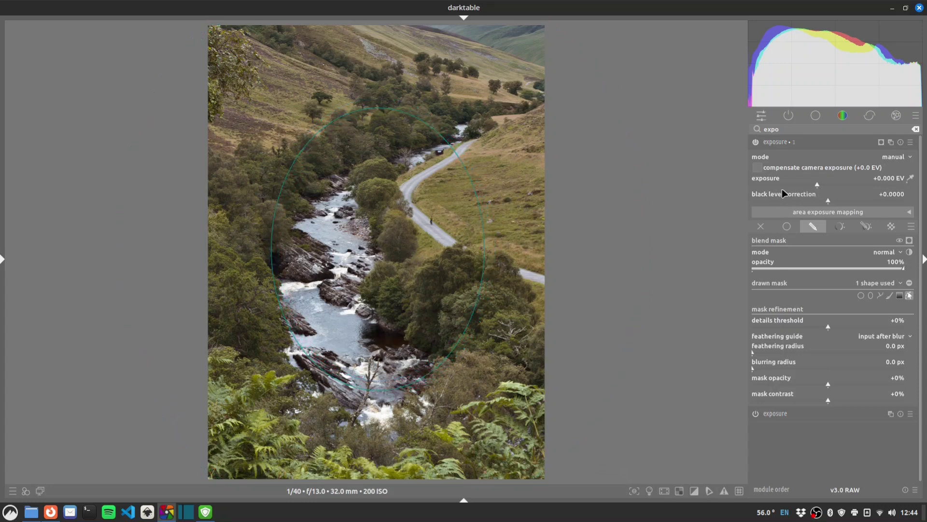
scroll(517, 179, "down", 2, "shift")
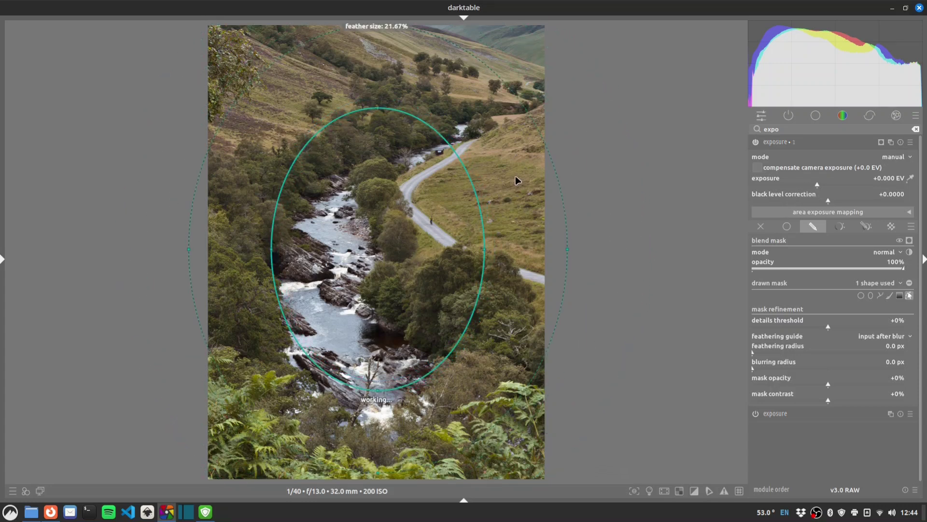
scroll(516, 180, "down", 1, "shift")
left_click_drag(821, 186, 806, 184)
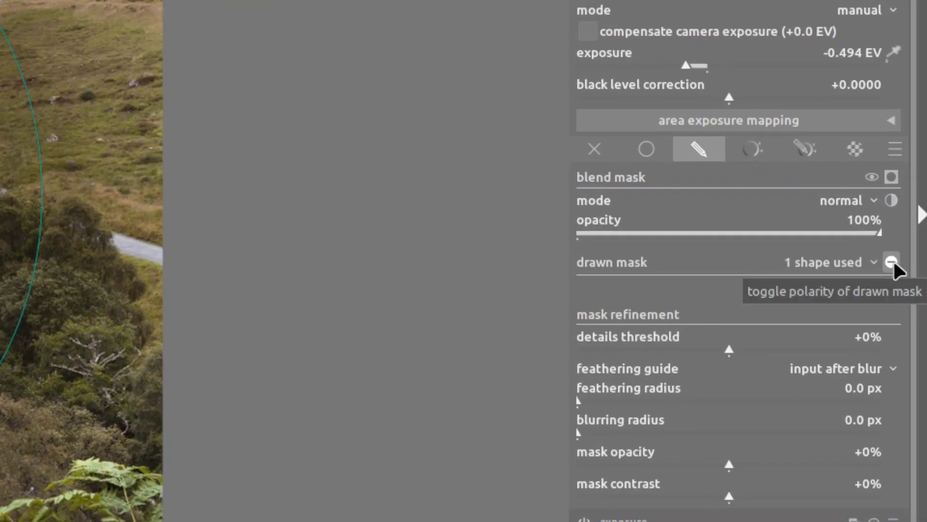
left_click(891, 261)
key("shift+z")
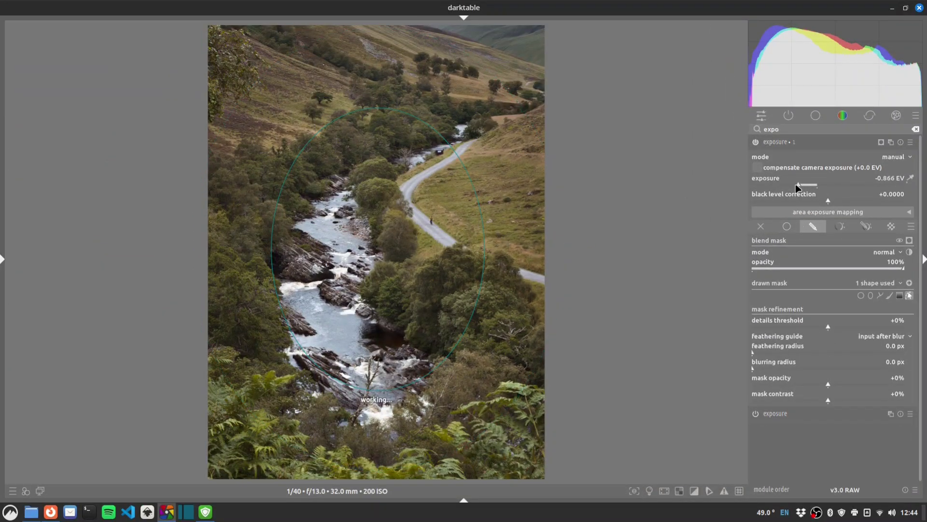
left_click_drag(805, 186, 797, 187)
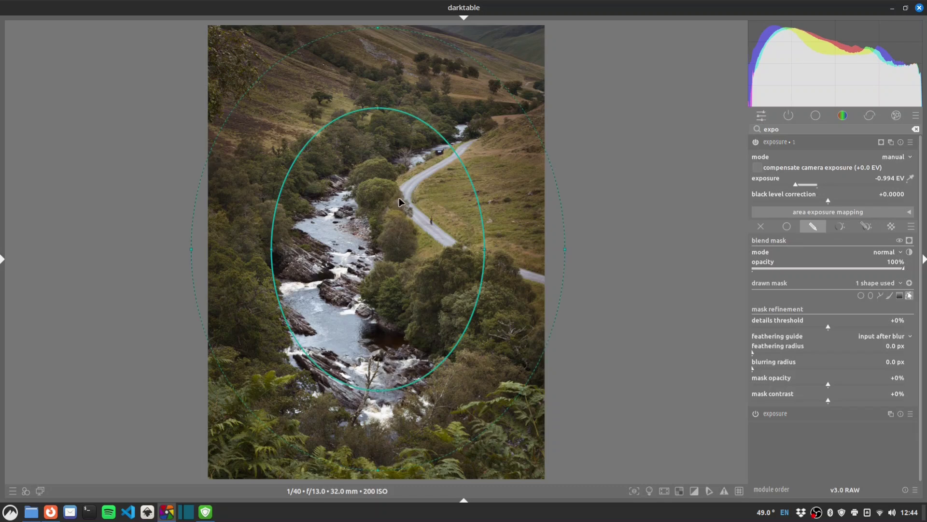
Step: Feather the mask edge to 59.1 px and compare the vignette on and off
scroll(402, 198, "up", 10, "shift")
left_click(788, 349)
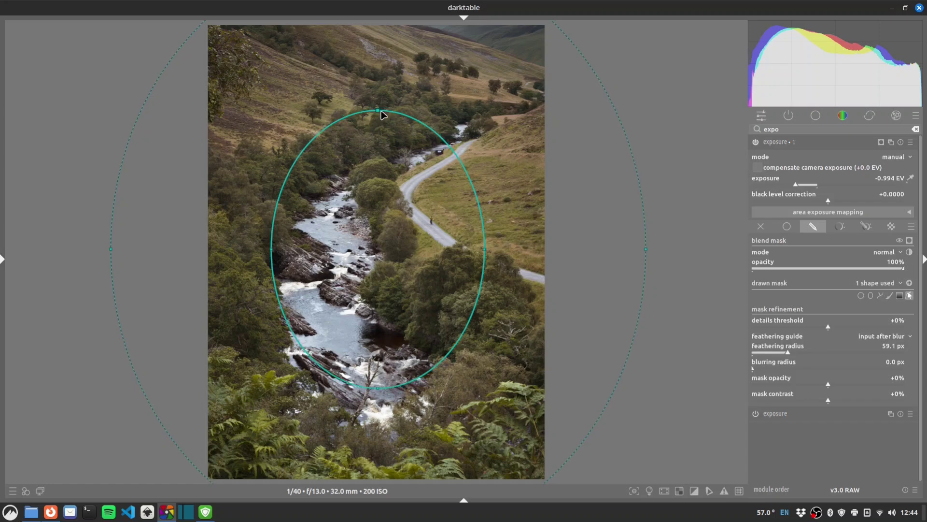
left_click(757, 143)
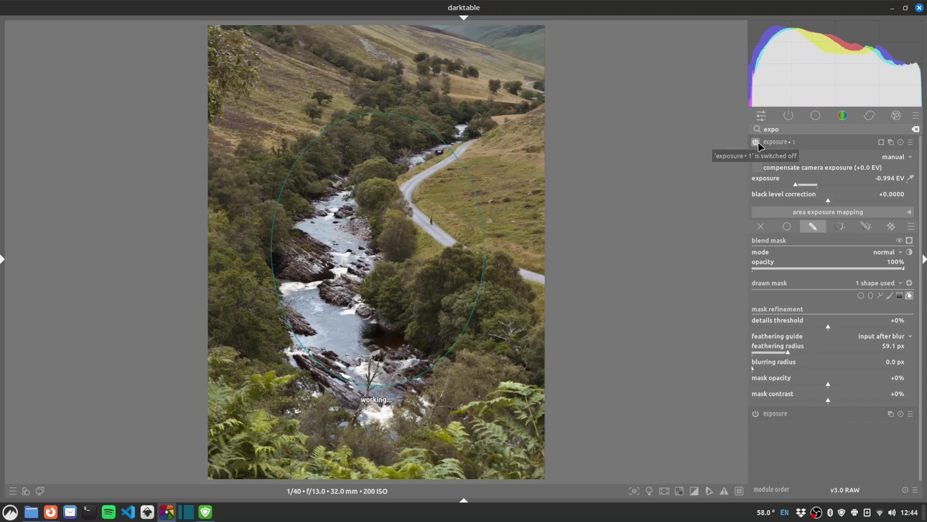
left_click(756, 143)
left_click(757, 142)
left_click(756, 143)
left_click(757, 143)
left_click(757, 143)
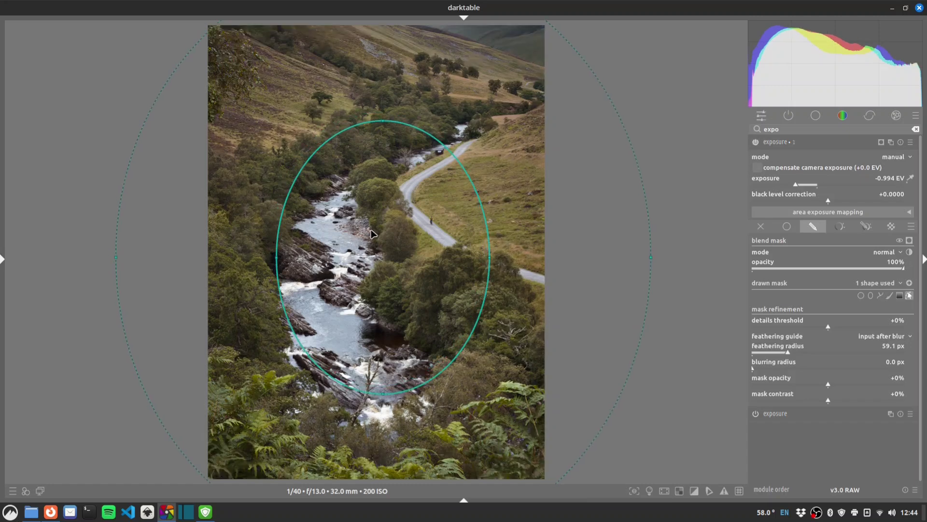
Step: Add another exposure instance that reuses the vignette's ellipse as its drawn mask
left_click(757, 142)
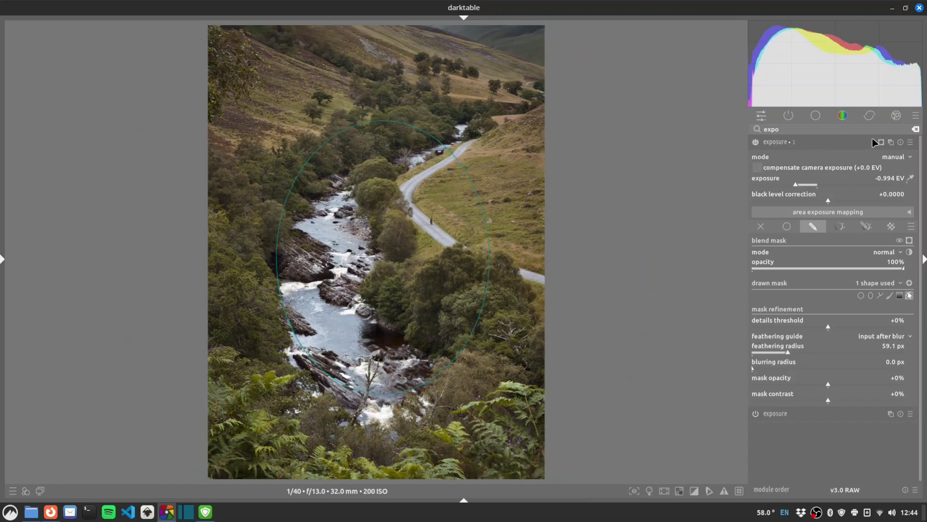
left_click(890, 143)
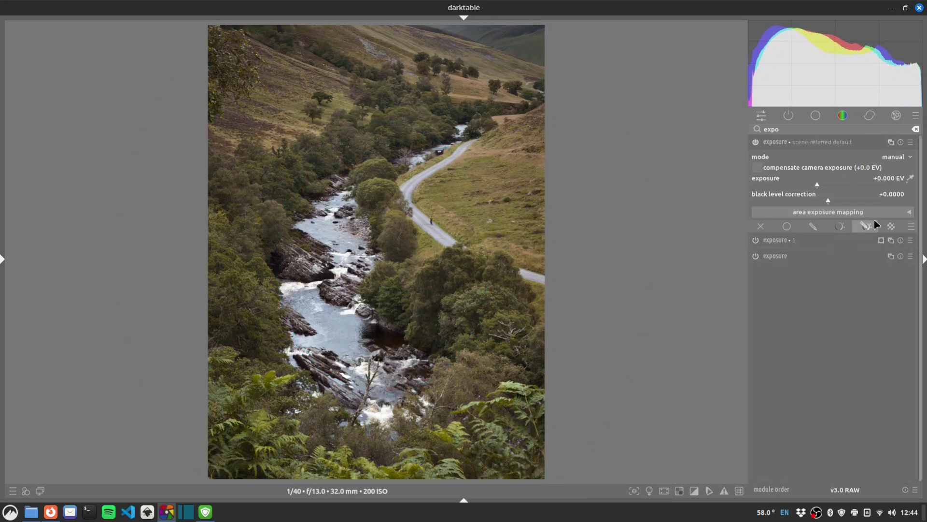
left_click(807, 224)
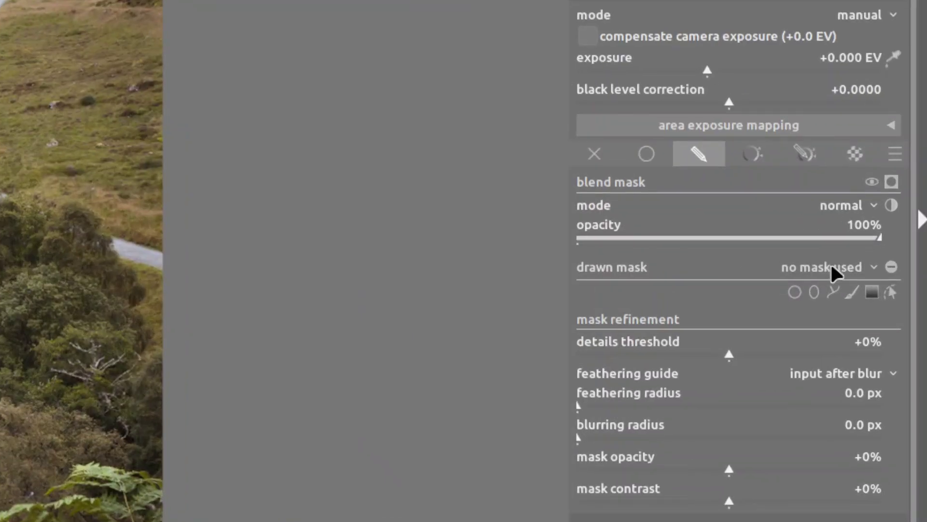
left_click(879, 284)
left_click(834, 344)
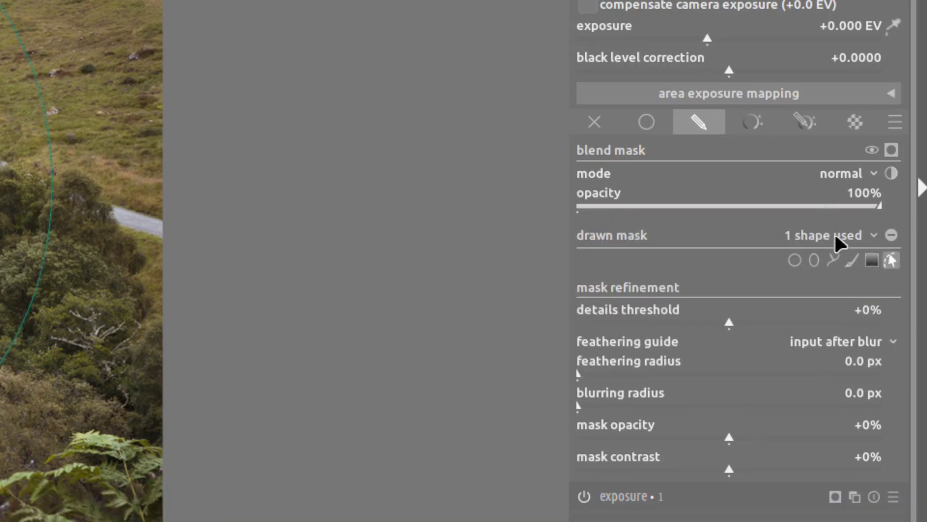
key("shift+z")
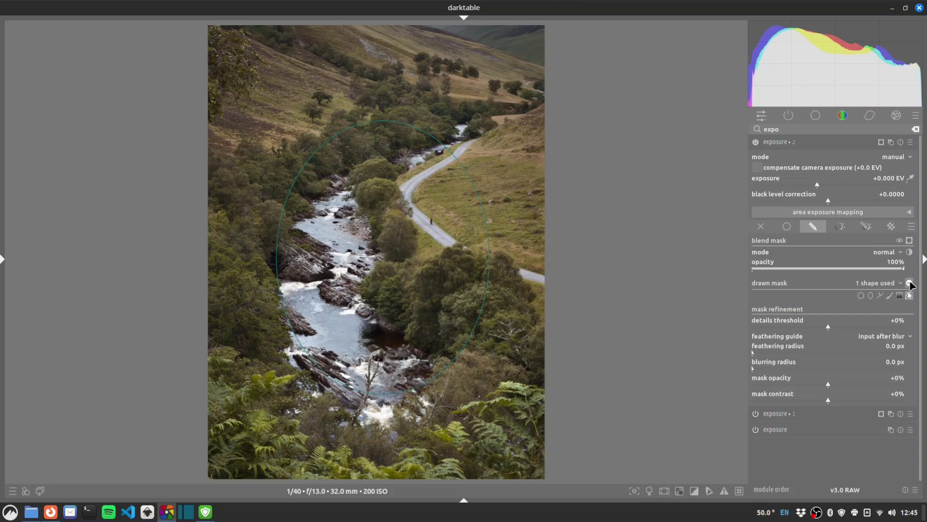
left_click(910, 241)
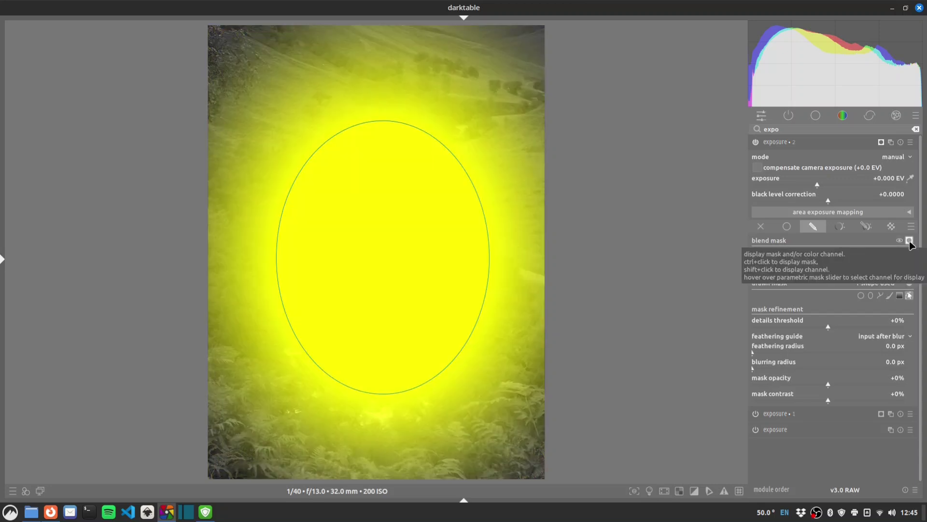
left_click(910, 241)
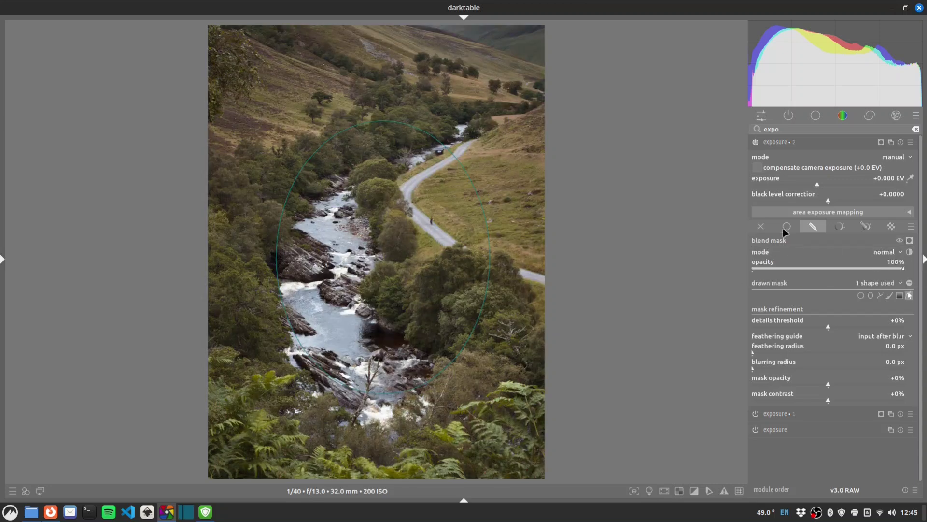
Step: Brighten the area inside the ellipse with the new instance to about +0.292 EV
left_click(825, 184)
scroll(825, 185, "down", 2)
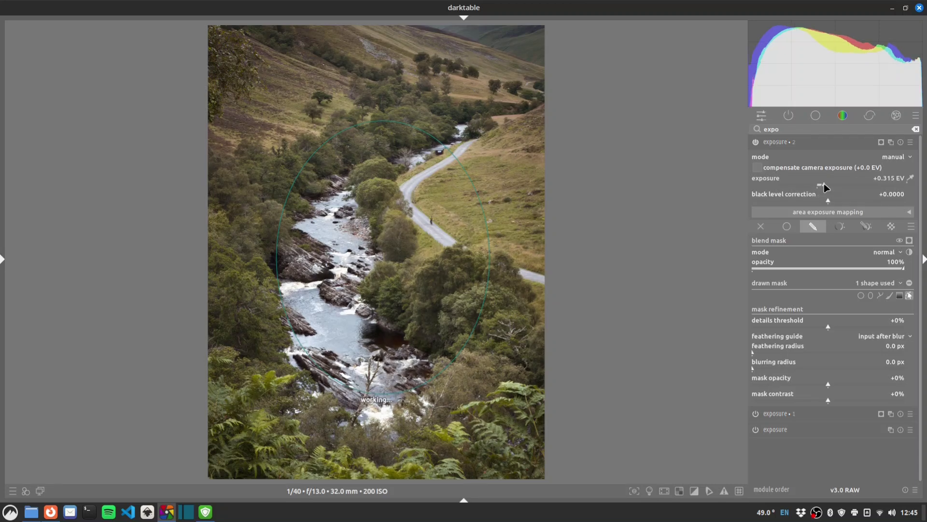
scroll(825, 187, "down", 1)
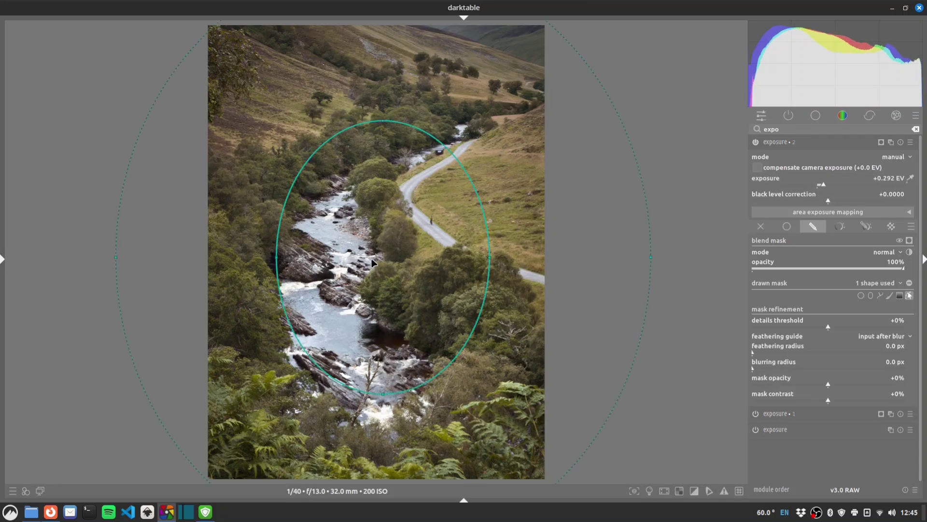
scroll(375, 261, "down", 4)
scroll(416, 250, "down", 5, "shift")
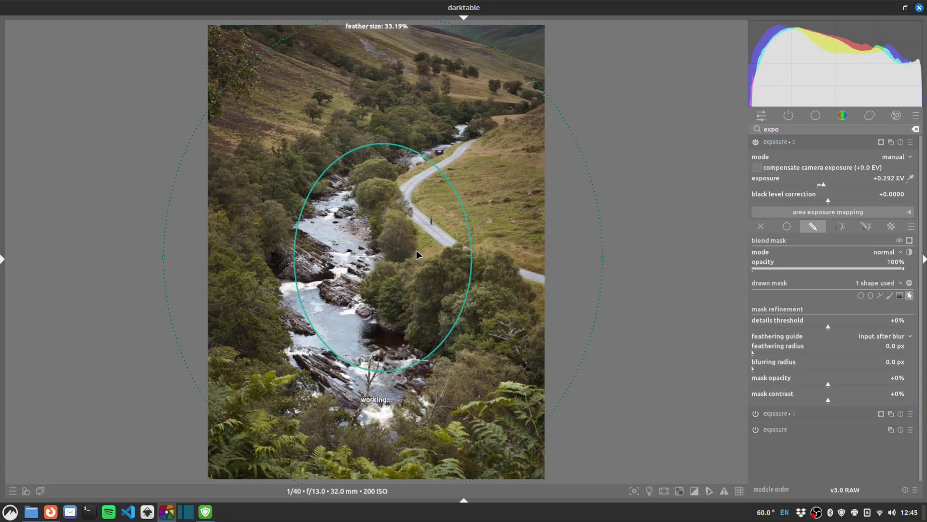
Step: Ease the vignette exposure instance from -0.994 to about -0.694 EV
left_click(783, 142)
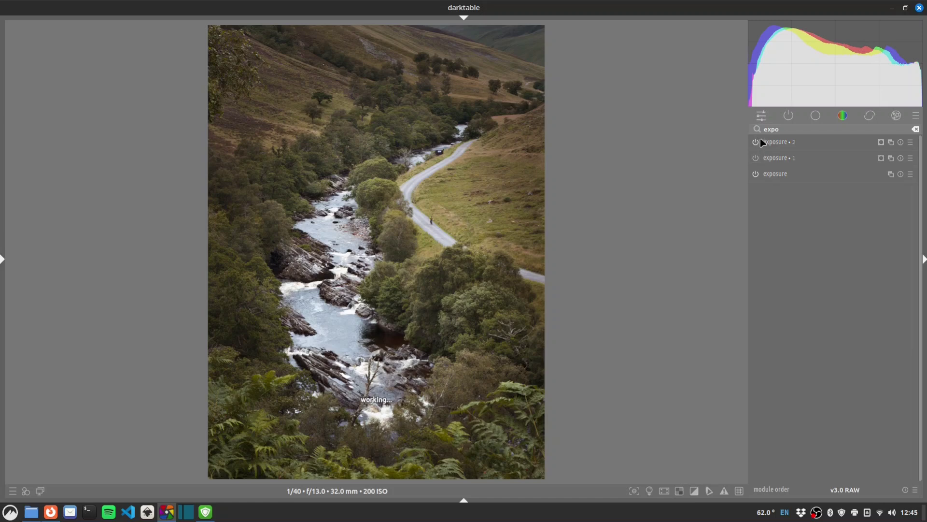
left_click(757, 141)
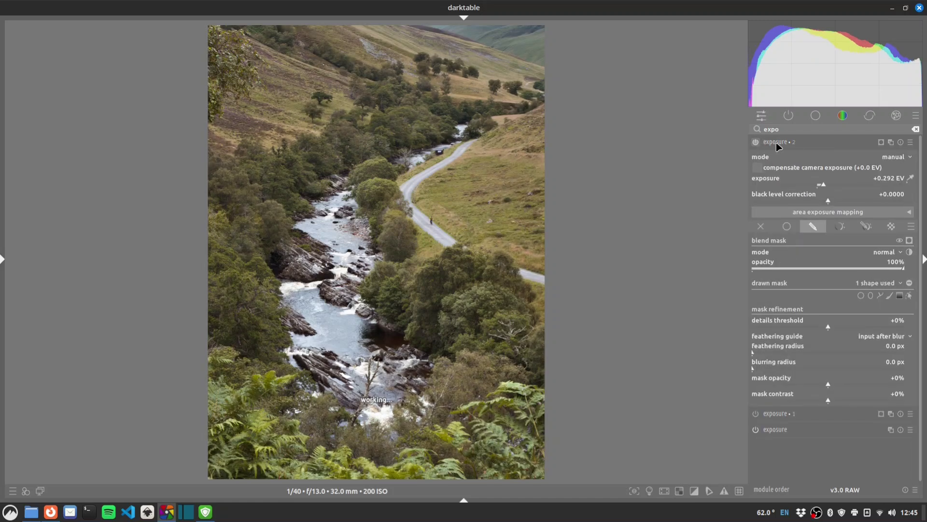
left_click(778, 143)
left_click(757, 158)
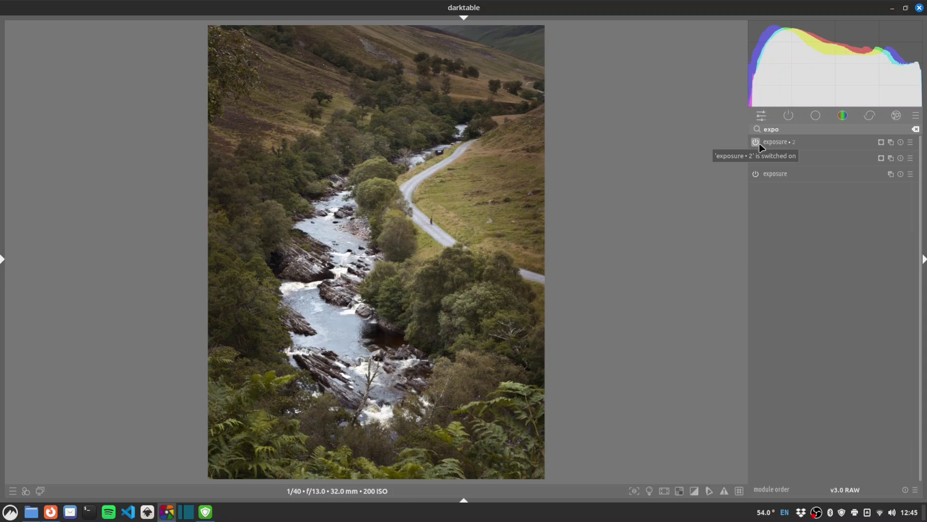
left_click(769, 158)
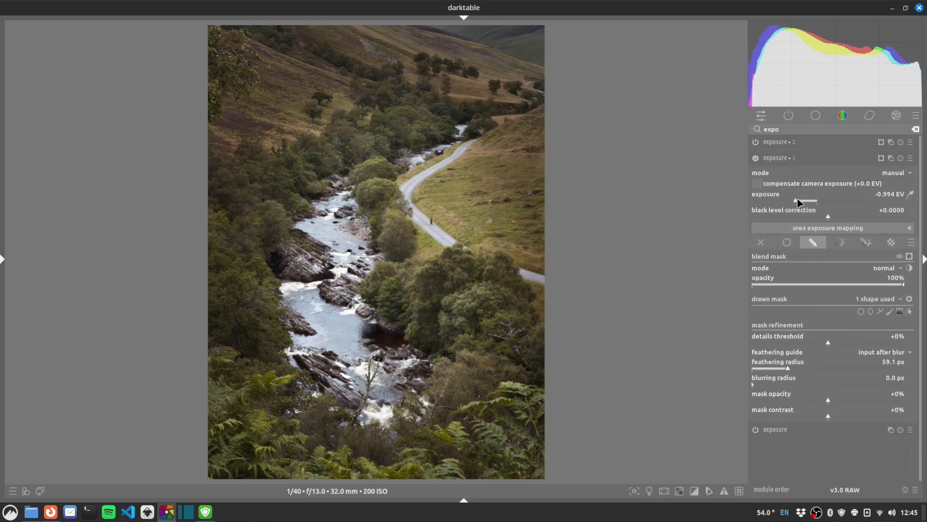
left_click_drag(798, 198, 801, 199)
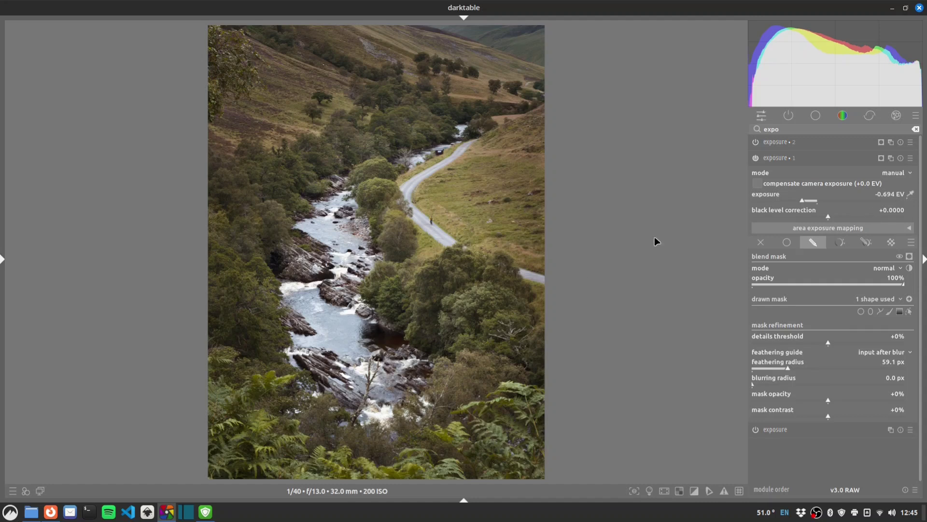
left_click(773, 158)
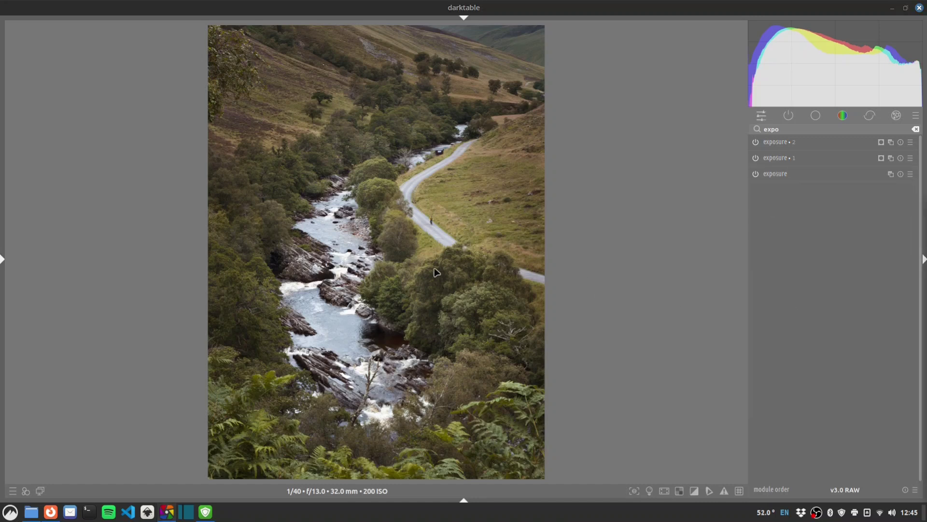
Step: Sharpen the photo with the diffuse or sharpen 'lens deblur: medium' preset
double_click(792, 129)
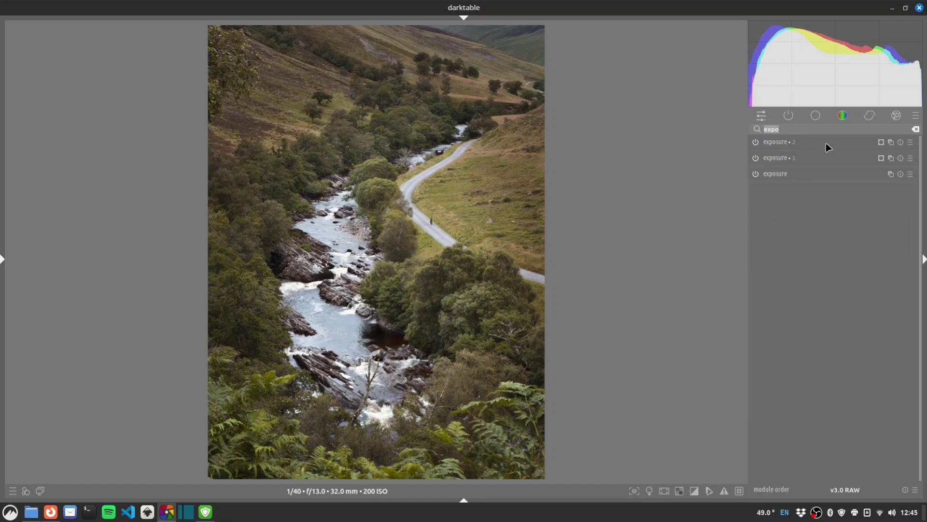
type("diffu")
right_click(827, 143)
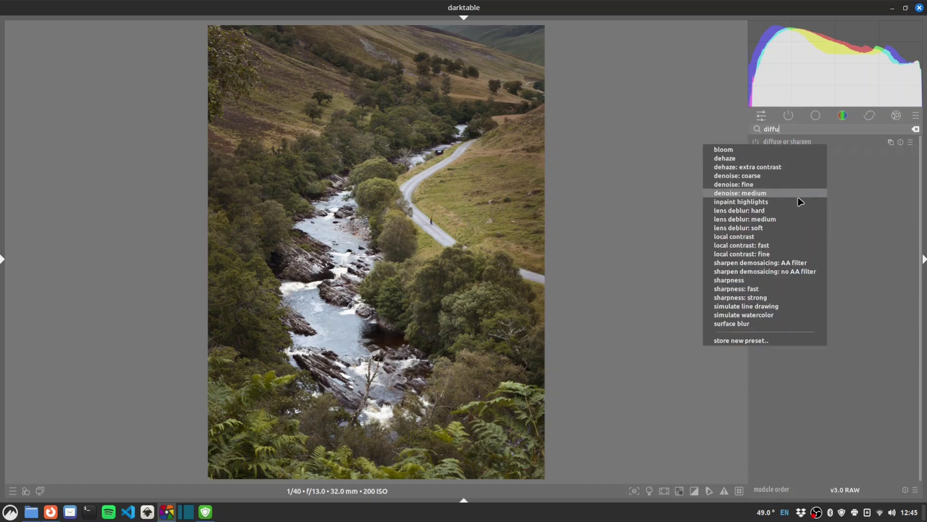
left_click(793, 220)
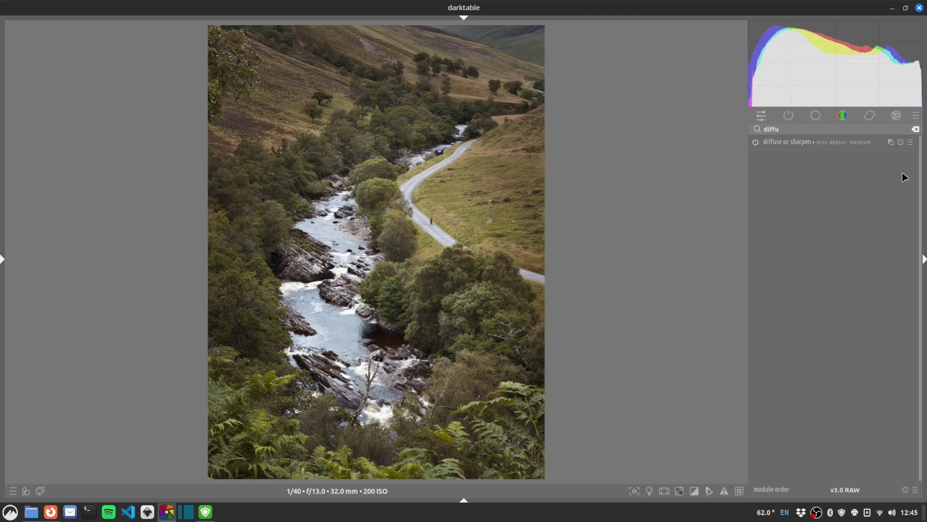
Step: Add a 'local contrast: fast' diffuse or sharpen instance blended uniformly at about 51% opacity
left_click(890, 142)
right_click(827, 145)
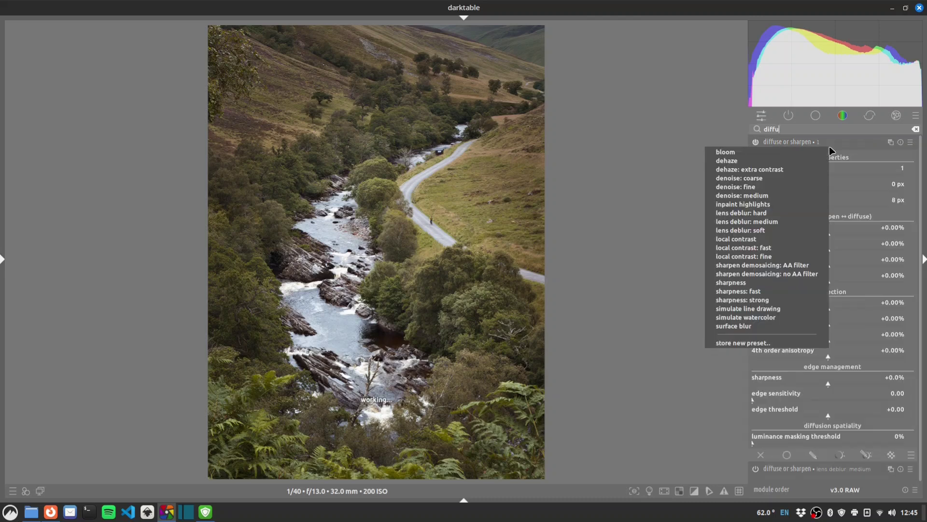
left_click(772, 250)
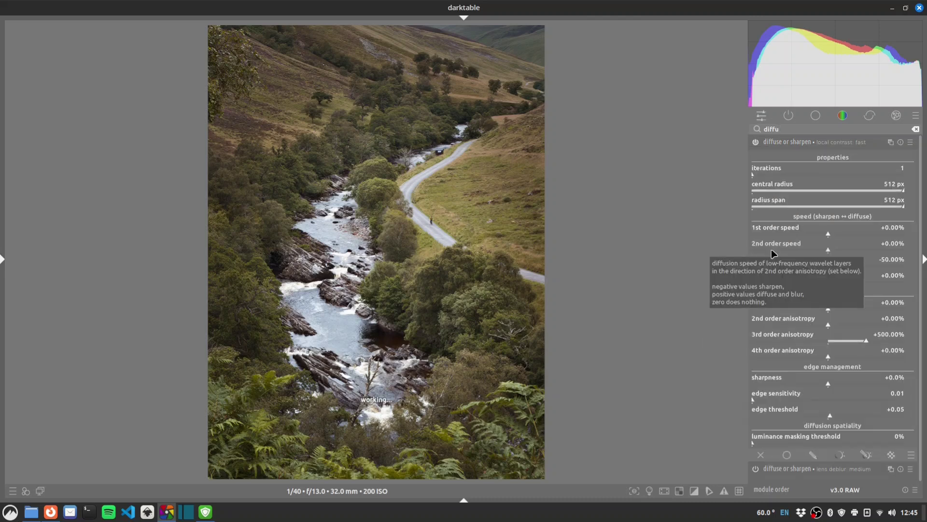
left_click(787, 143)
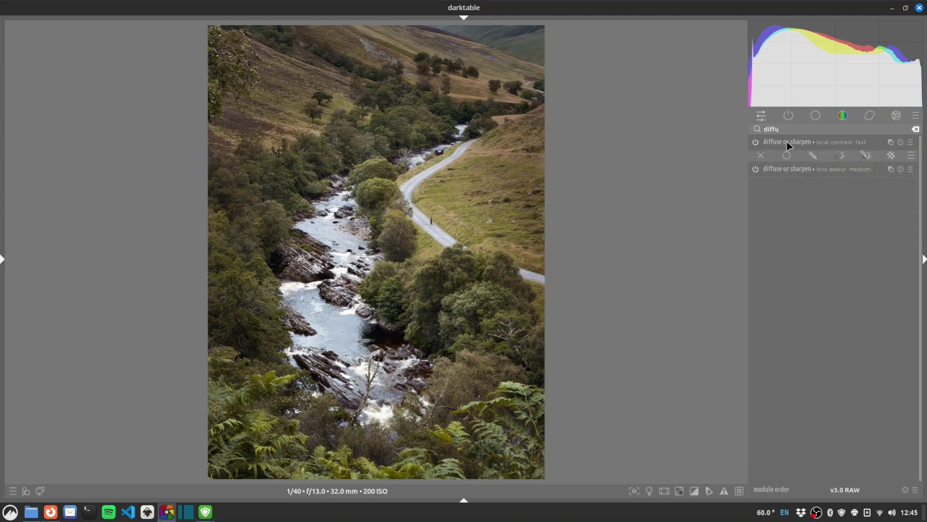
left_click(756, 142)
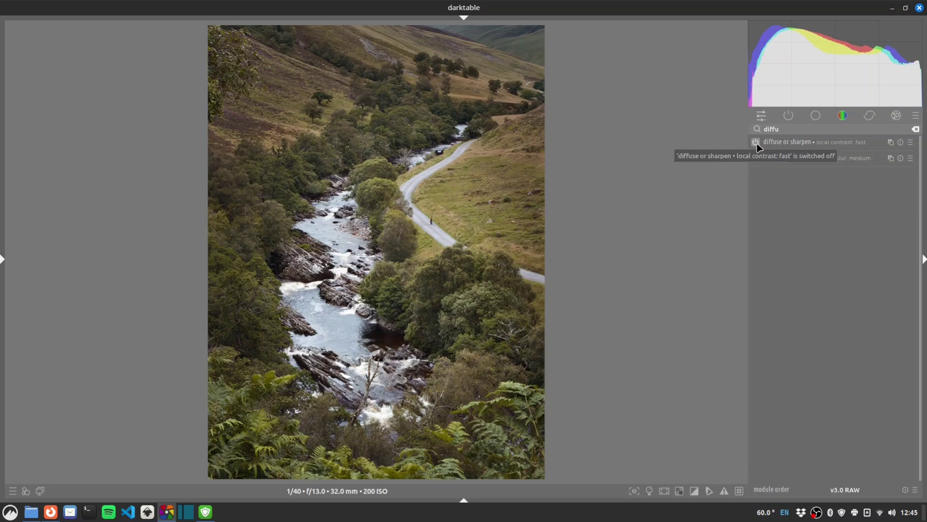
left_click(773, 140)
left_click(787, 455)
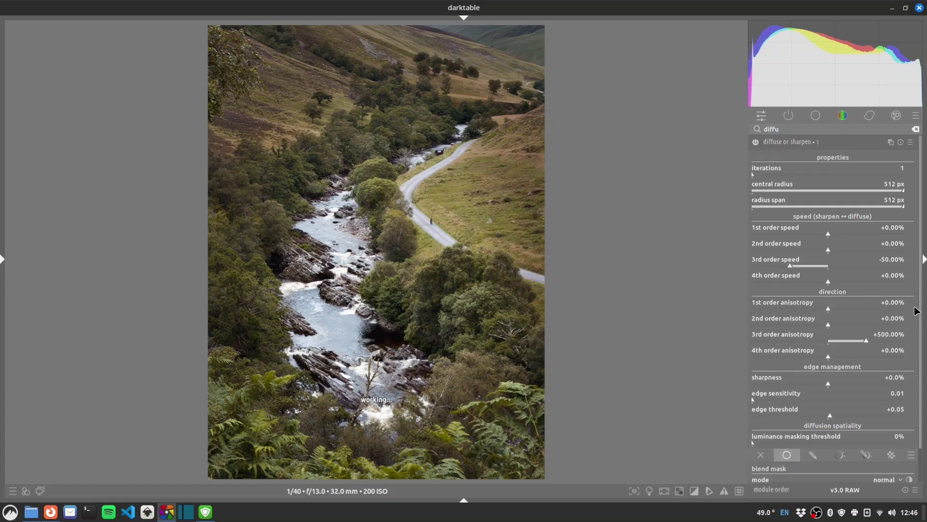
scroll(918, 309, "down", 2)
left_click(861, 461)
left_click_drag(861, 461, 831, 457)
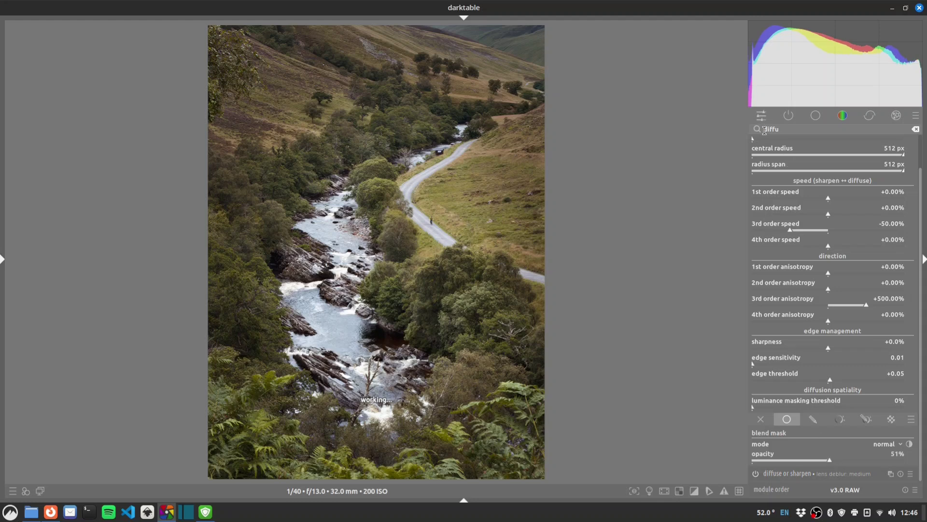
scroll(924, 201, "up", 2)
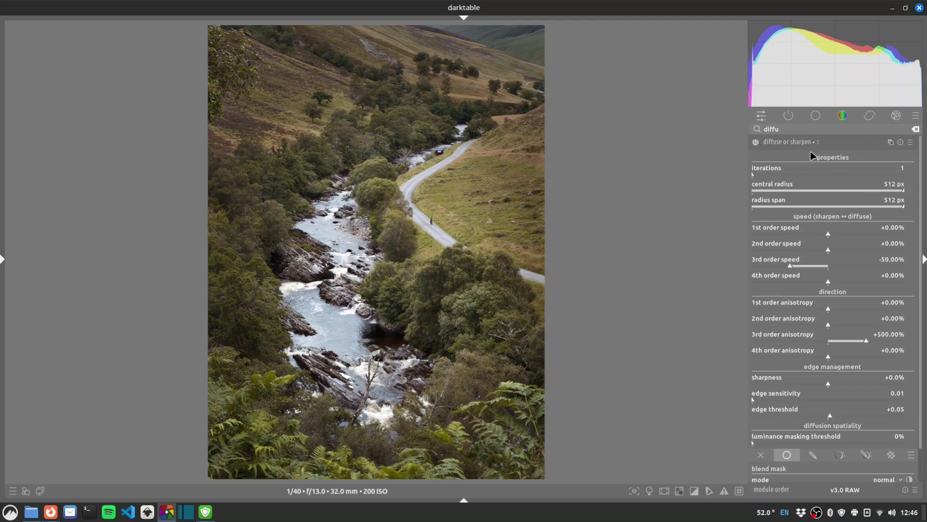
double_click(780, 129)
Step: Enable the framing module with its 5% white border preset
type("f")
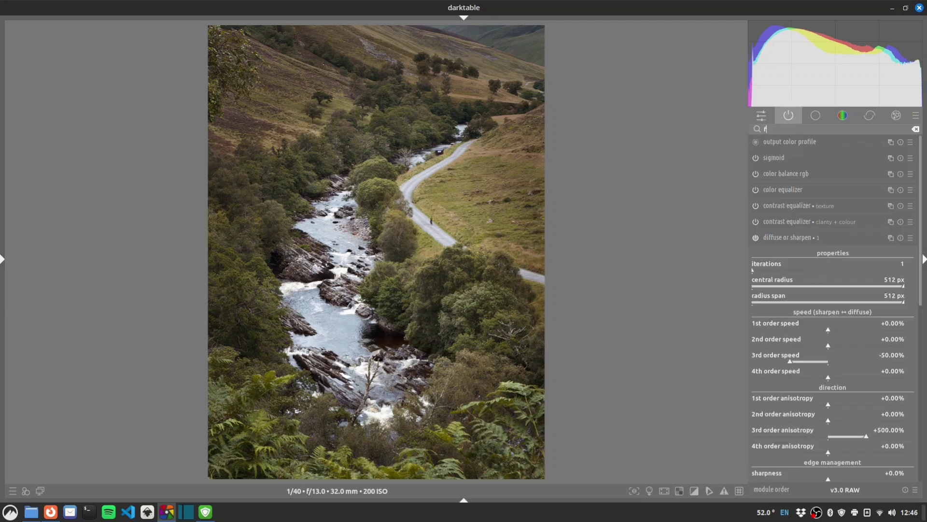
type("ra")
left_click(784, 141)
left_click(756, 141)
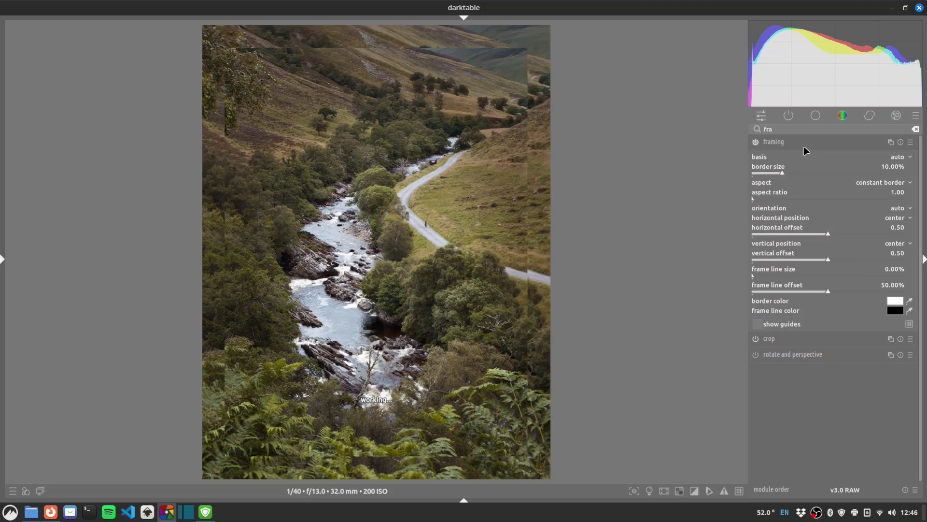
right_click(804, 146)
left_click(824, 187)
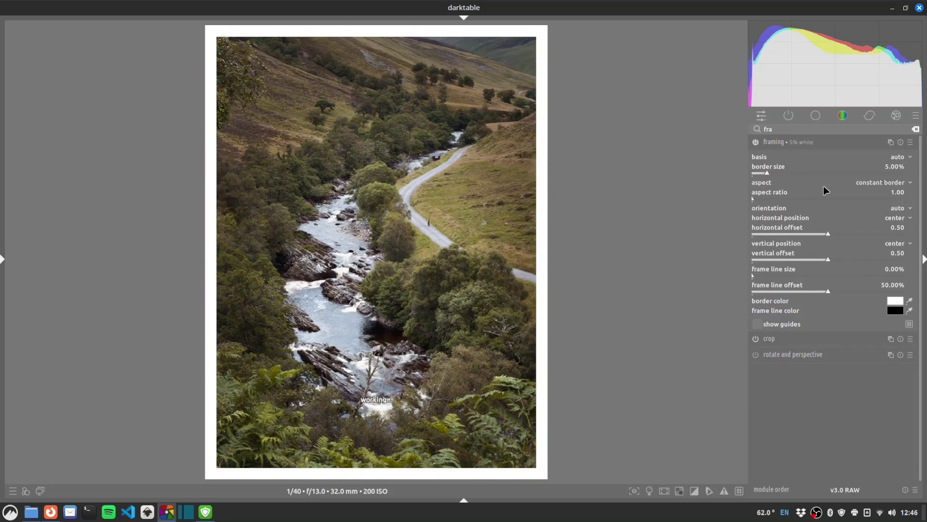
Step: Enlarge the white frame's border size to 10%
right_click(815, 143)
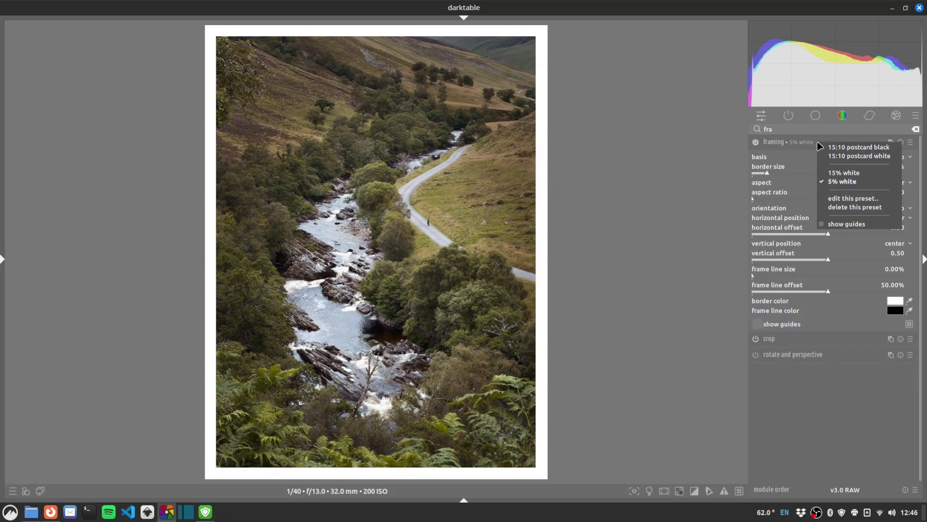
left_click(766, 170)
right_click(766, 170)
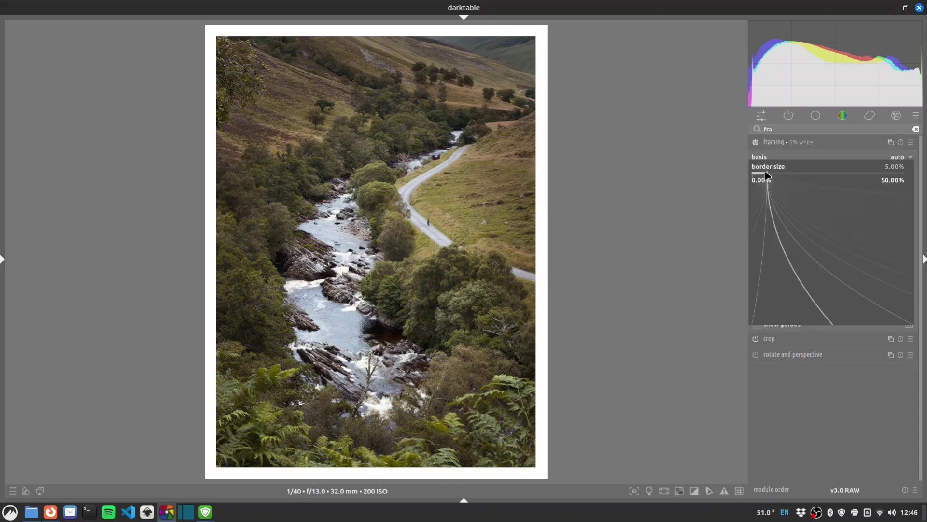
type("10")
key("Return")
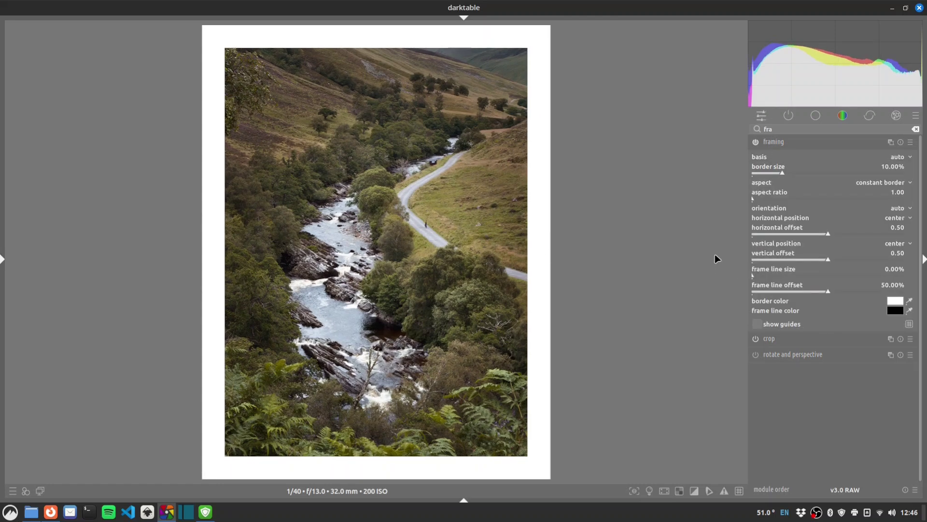
Step: Raise sigmoid's target black from 0.2366% to about 0.56%
left_click(791, 115)
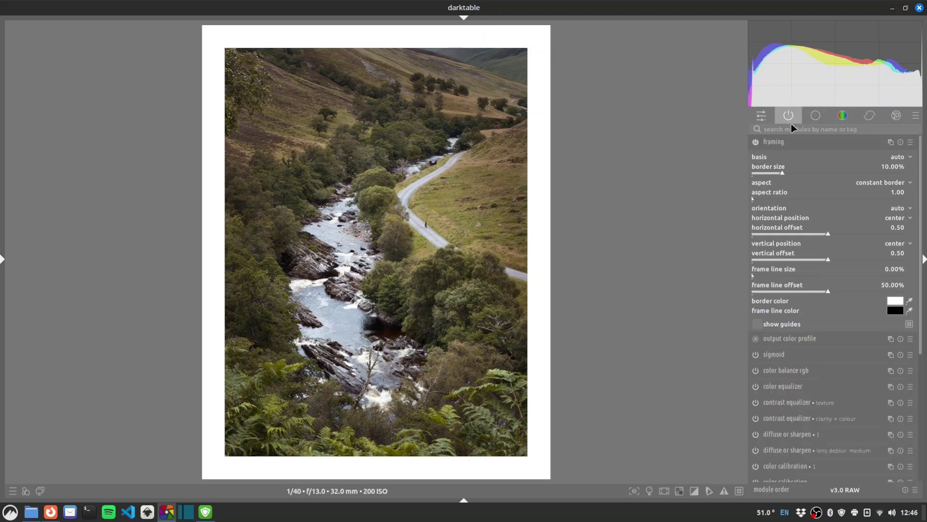
left_click(772, 144)
left_click(777, 175)
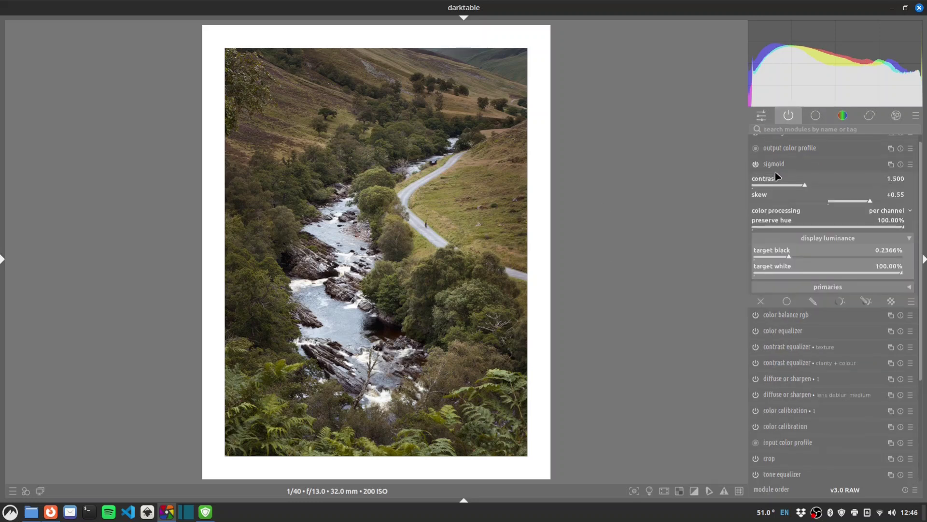
left_click_drag(787, 236, 836, 240)
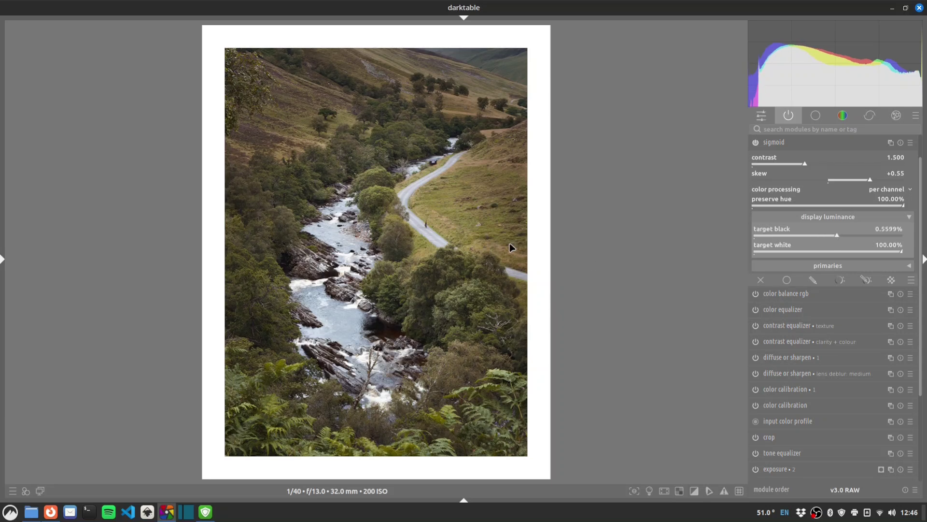
left_click(788, 117)
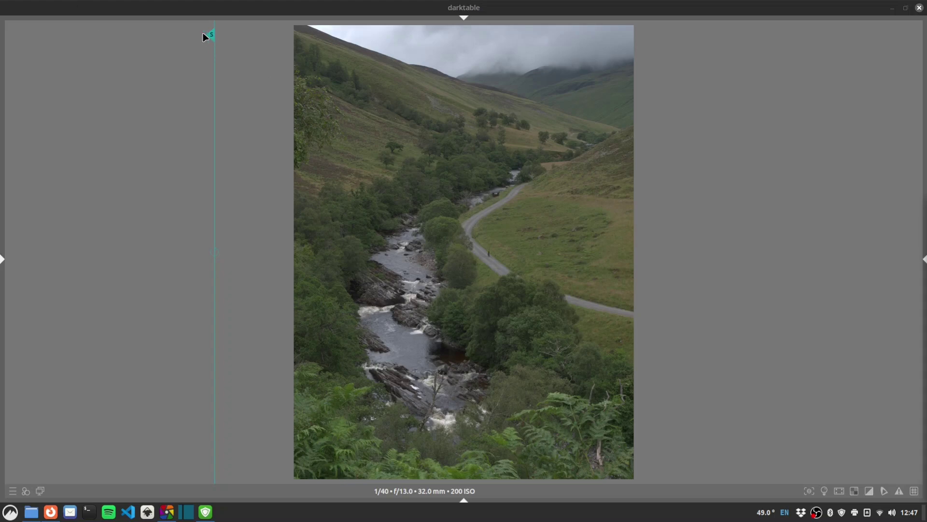
Step: Sweep the split-compare divider across the photo to compare the original with the edit
mouse_move(212, 36)
left_mouse_down()
mouse_move(429, 72)
mouse_move(666, 79)
left_mouse_up()
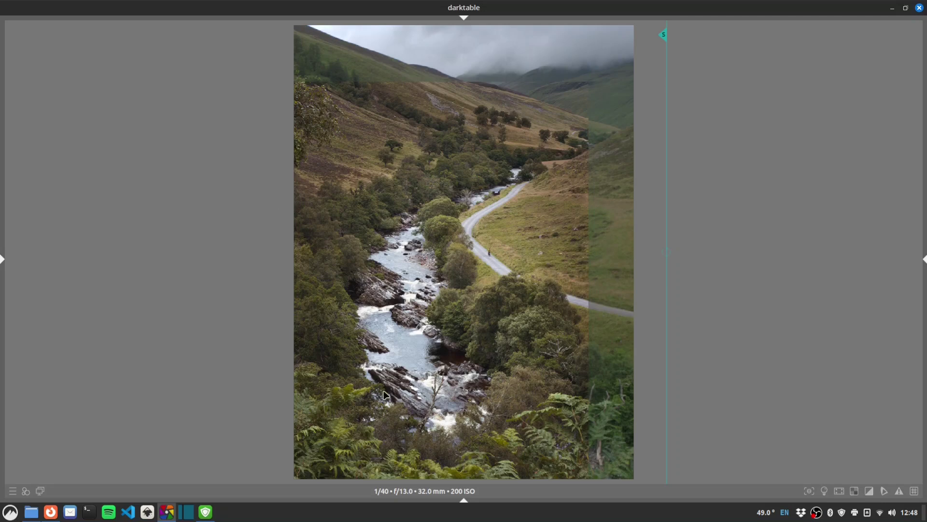